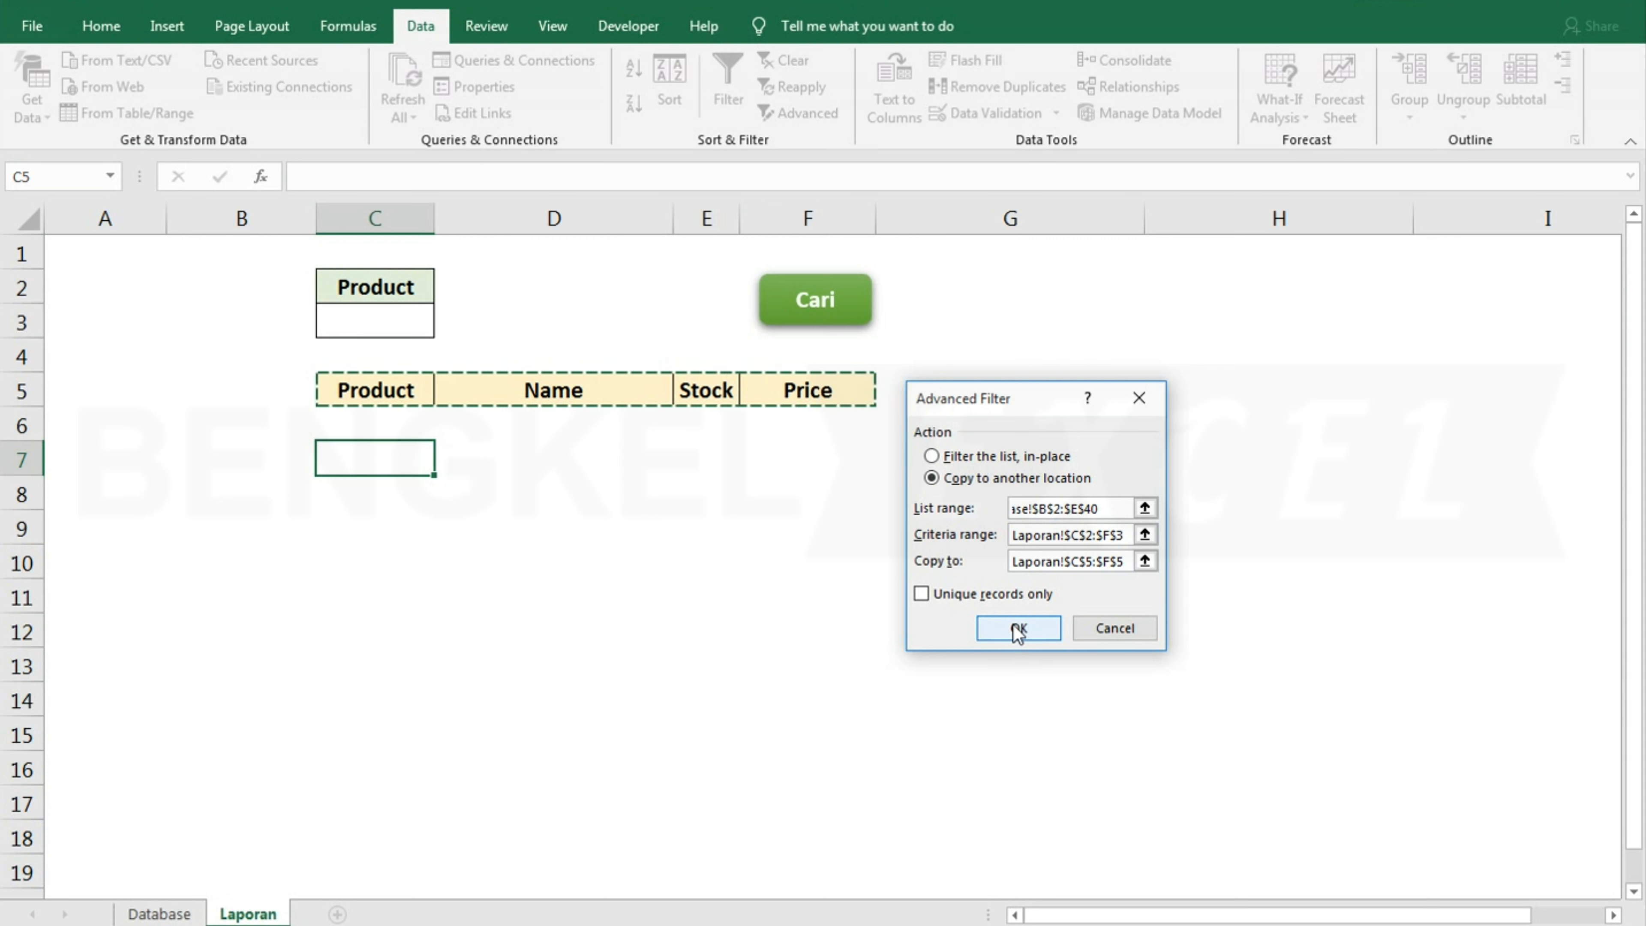
- Run the Advanced Filter that copies the database rows to the report headers in C5:F5, and stop recording the macro
{"action": "left_click", "coordinate": [1018, 628]}
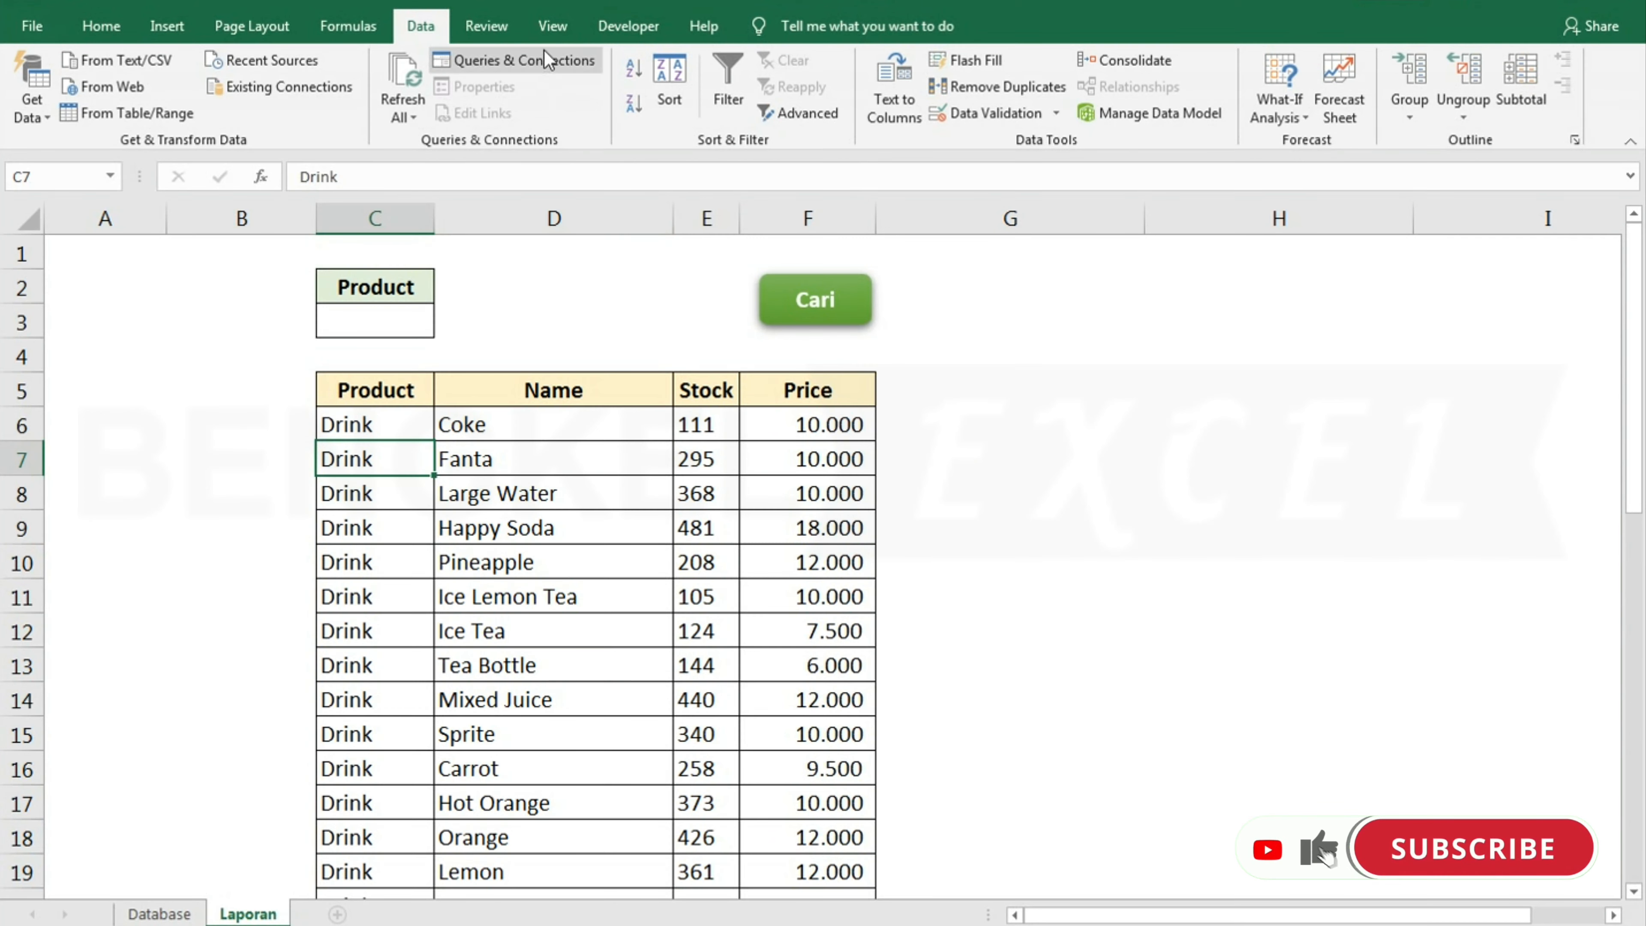
{"action": "left_click", "coordinate": [550, 32]}
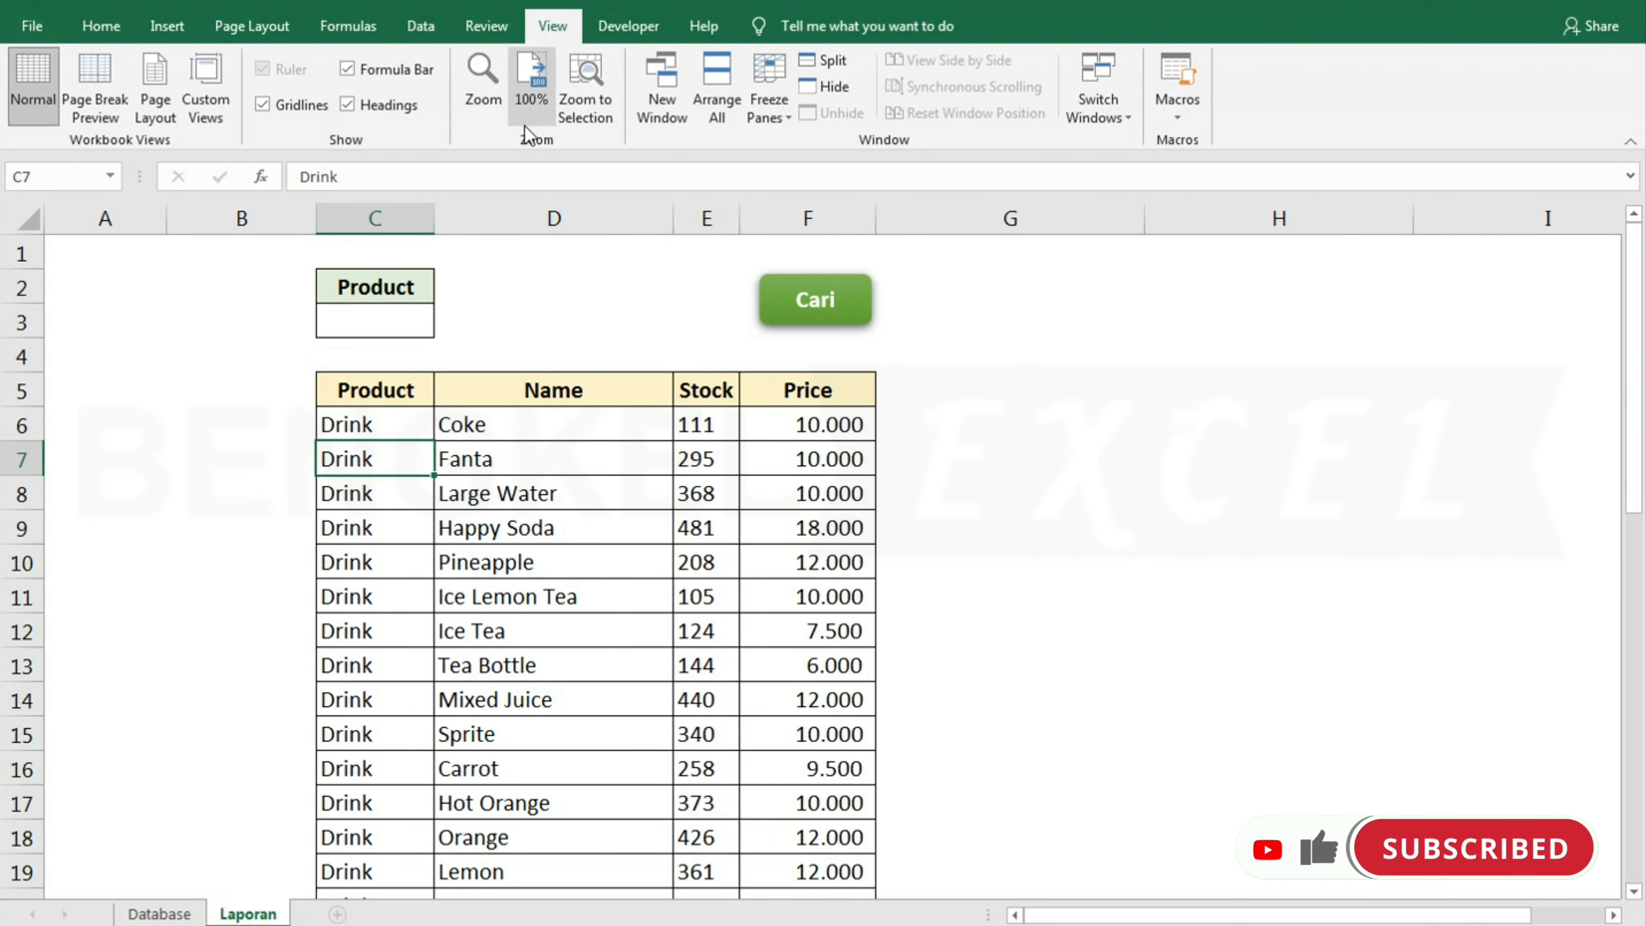
{"action": "left_click", "coordinate": [1184, 120]}
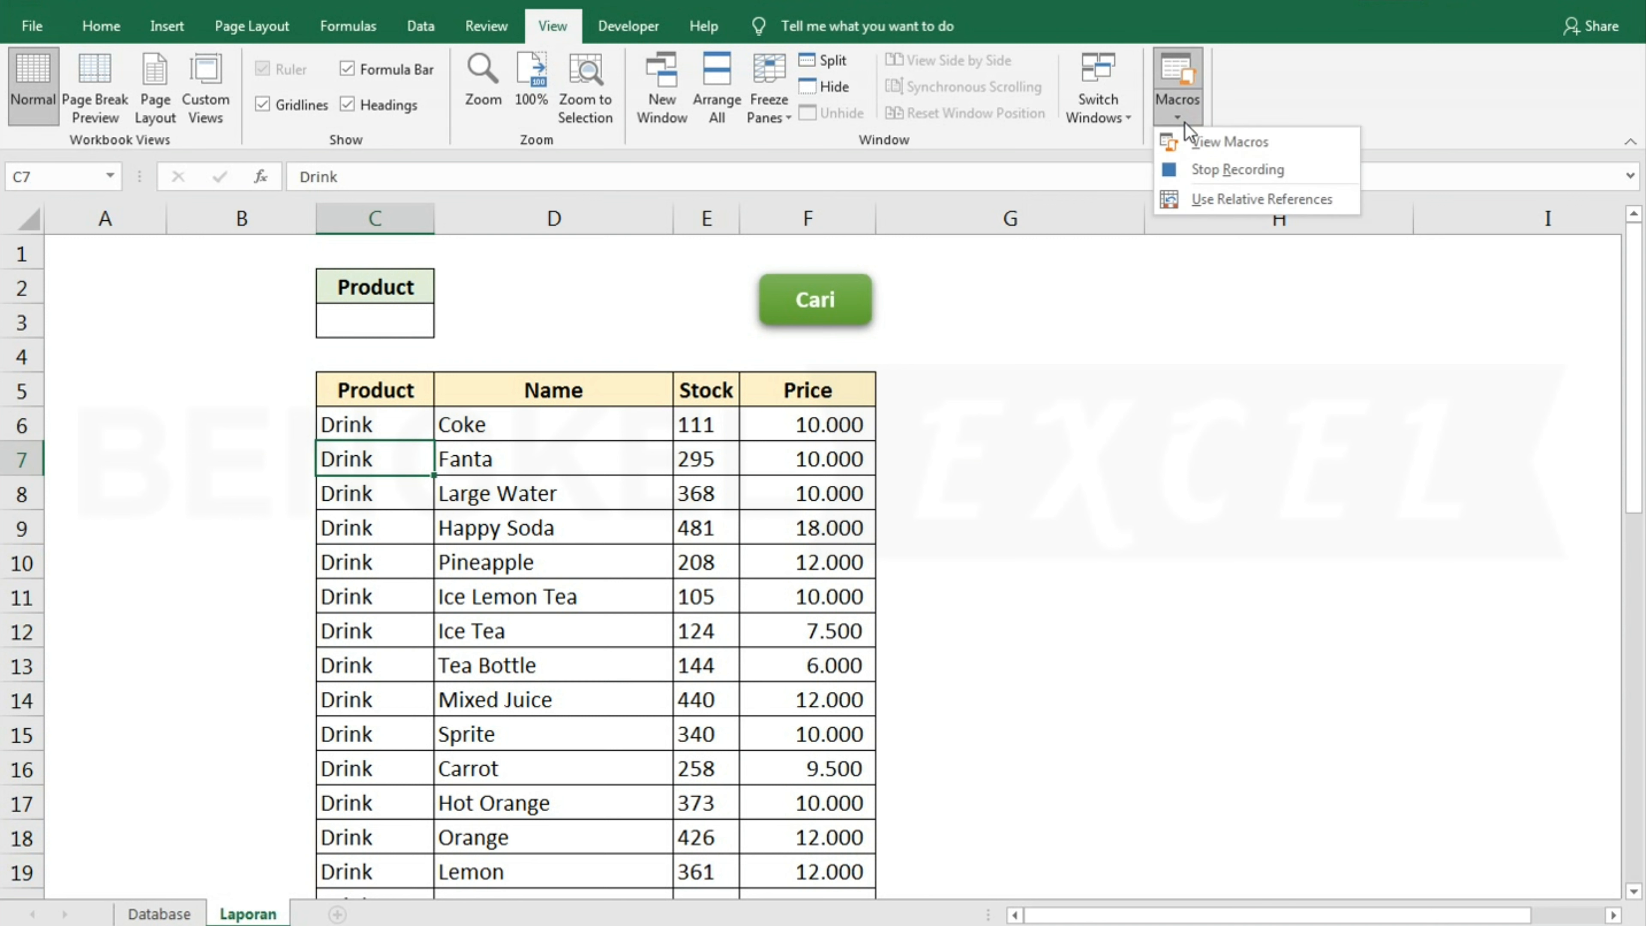
{"action": "left_click", "coordinate": [1203, 171]}
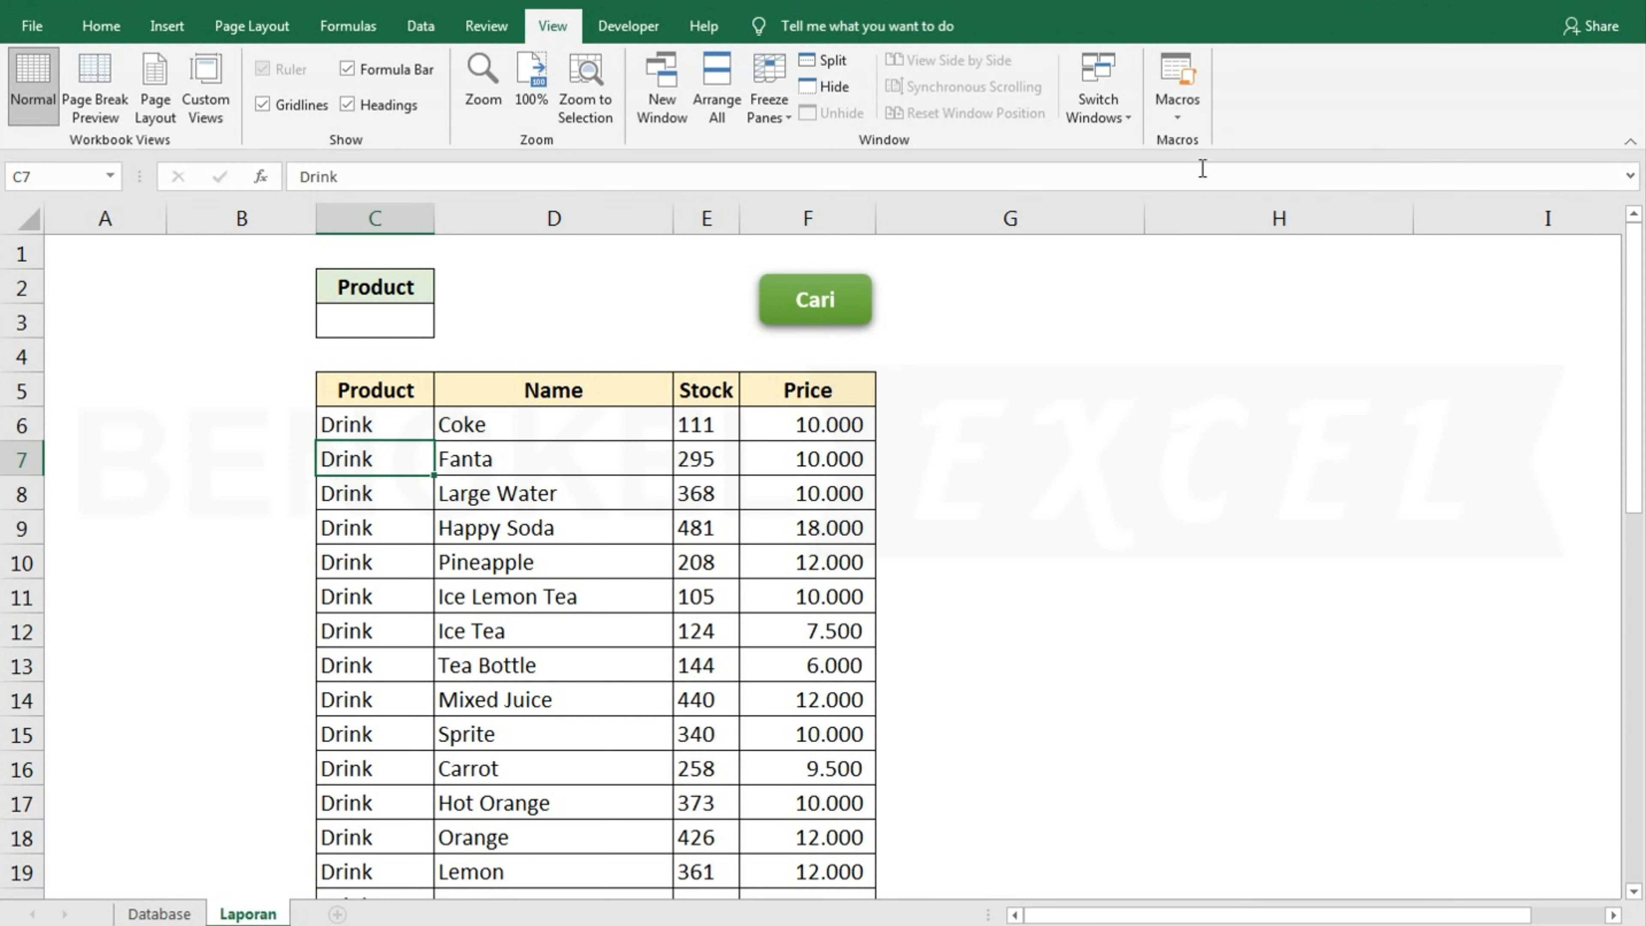
- Assign the Filter_Data macro to the green Cari shape and deselect the shape
{"action": "left_click", "coordinate": [1000, 356]}
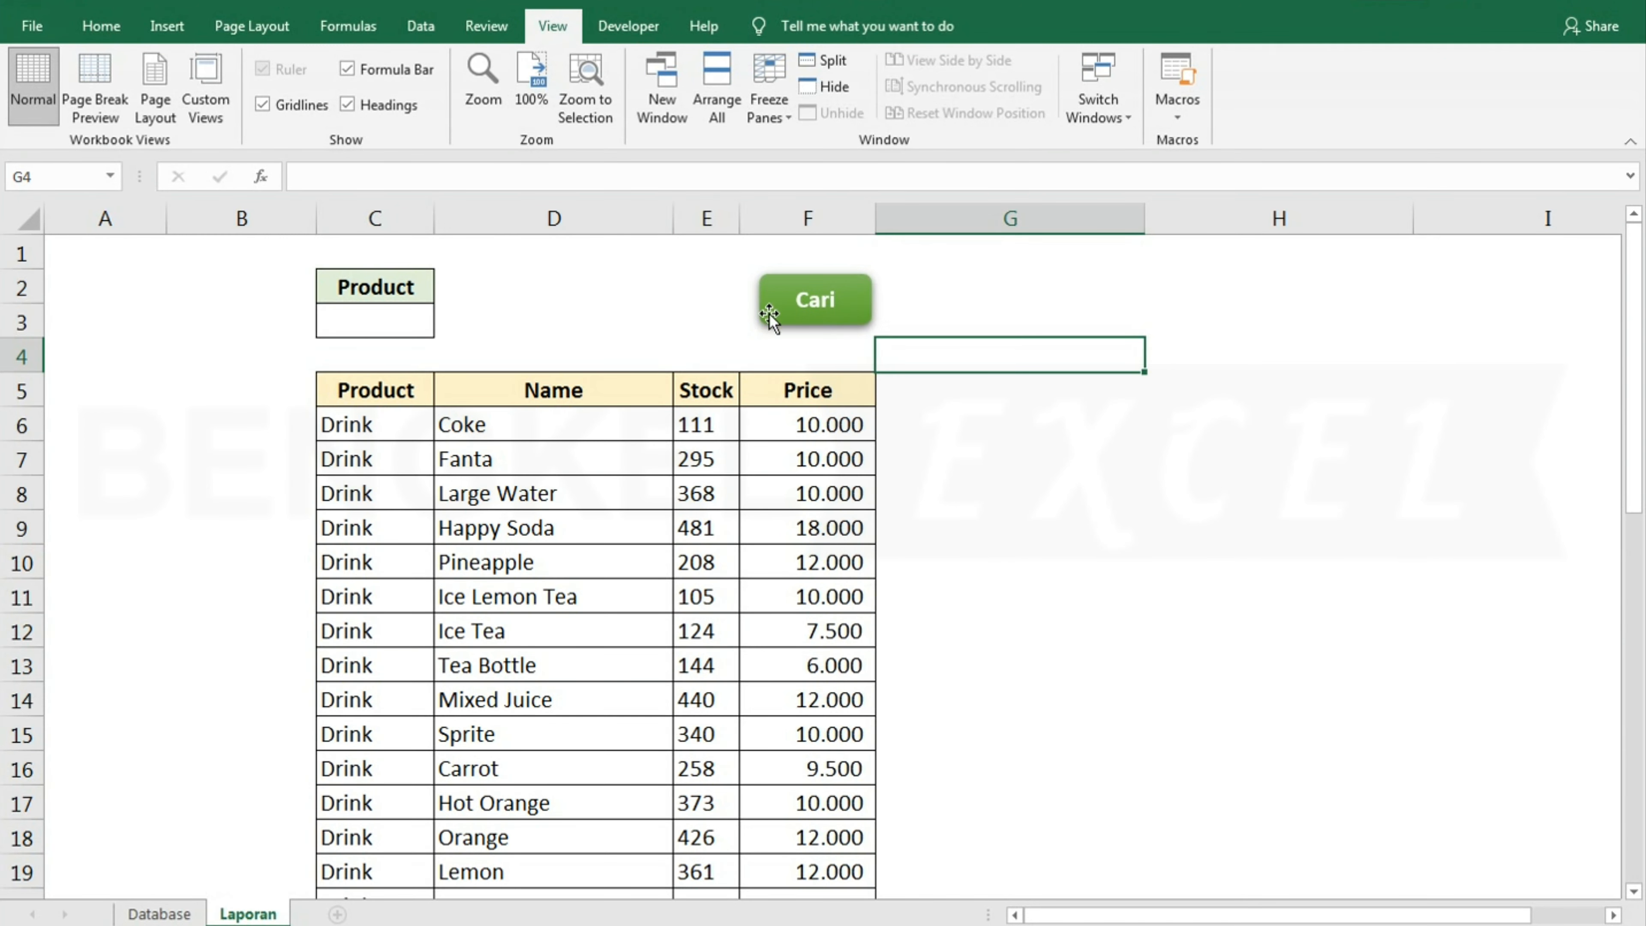
{"action": "right_click", "coordinate": [782, 281]}
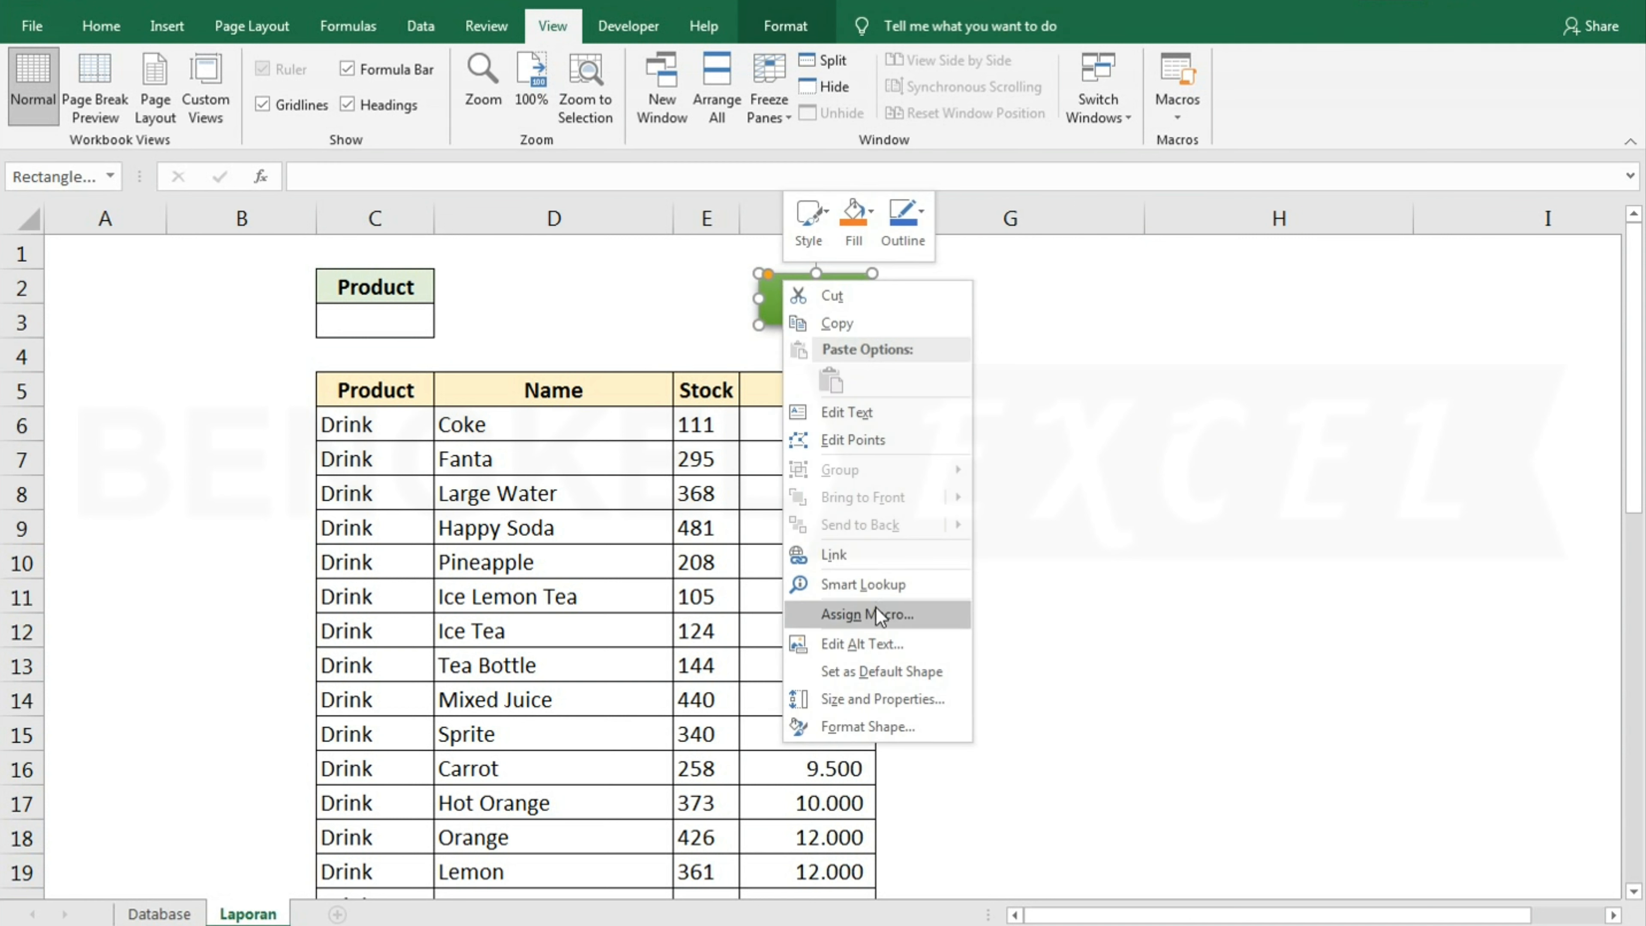
{"action": "left_click", "coordinate": [871, 614]}
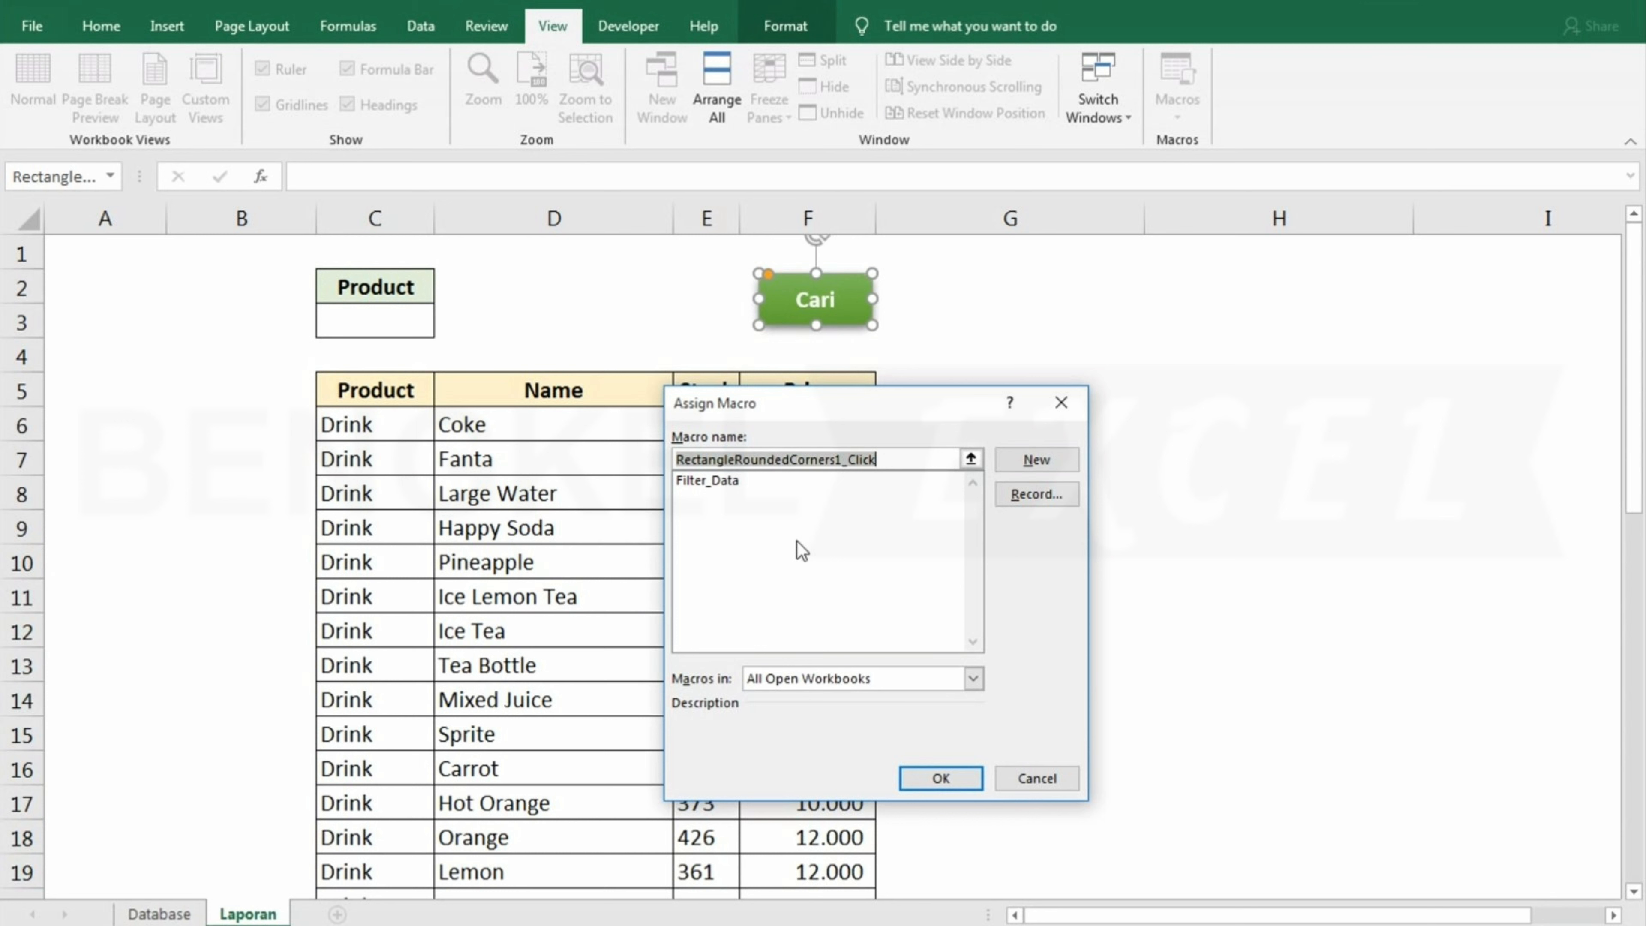
{"action": "left_click", "coordinate": [722, 481]}
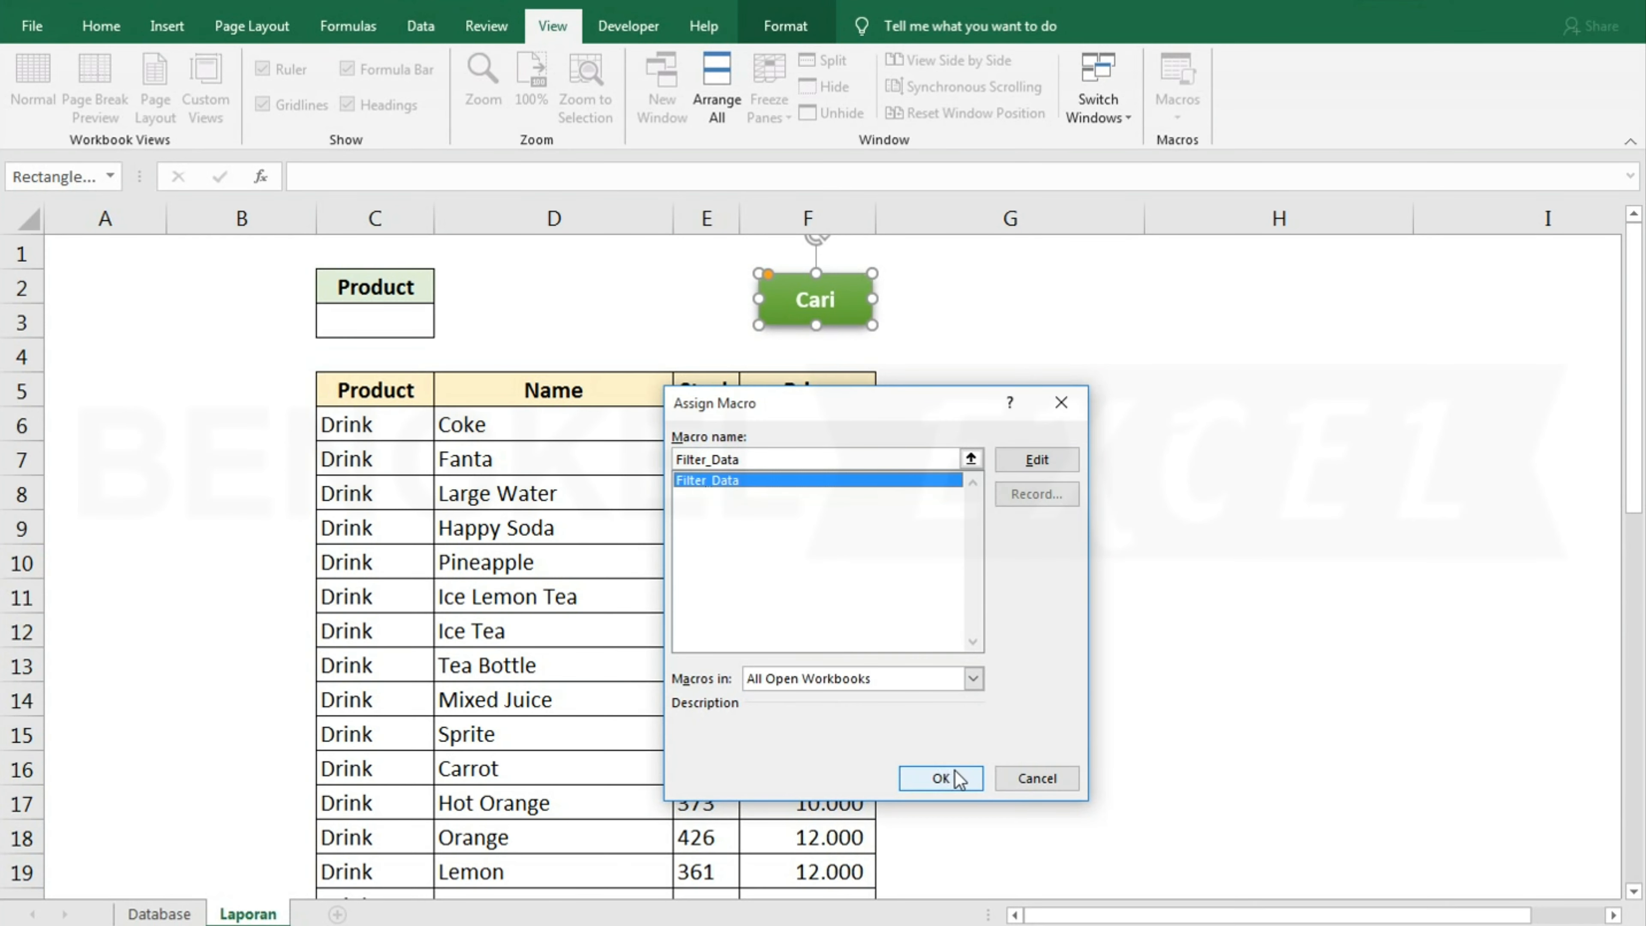
{"action": "left_click", "coordinate": [941, 778]}
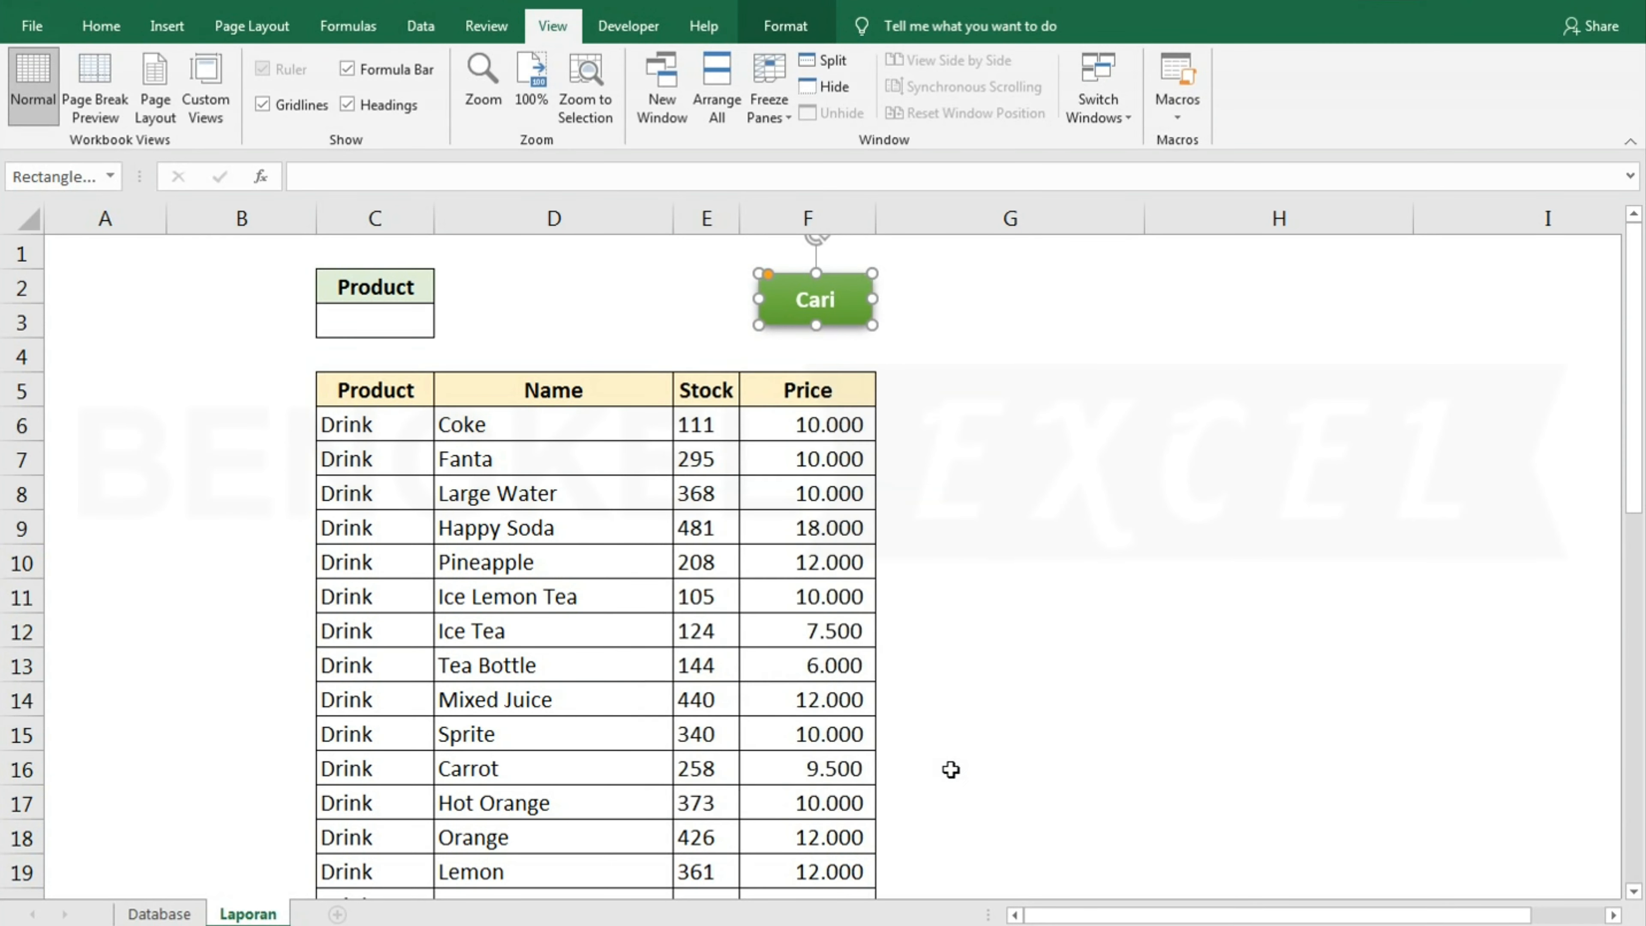
{"action": "left_click", "coordinate": [946, 484]}
- Choose Snack as the Product criterion in C3 and run the search with the Cari shape
{"action": "scroll", "coordinate": [477, 522], "scroll_direction": "down", "scroll_amount": 6}
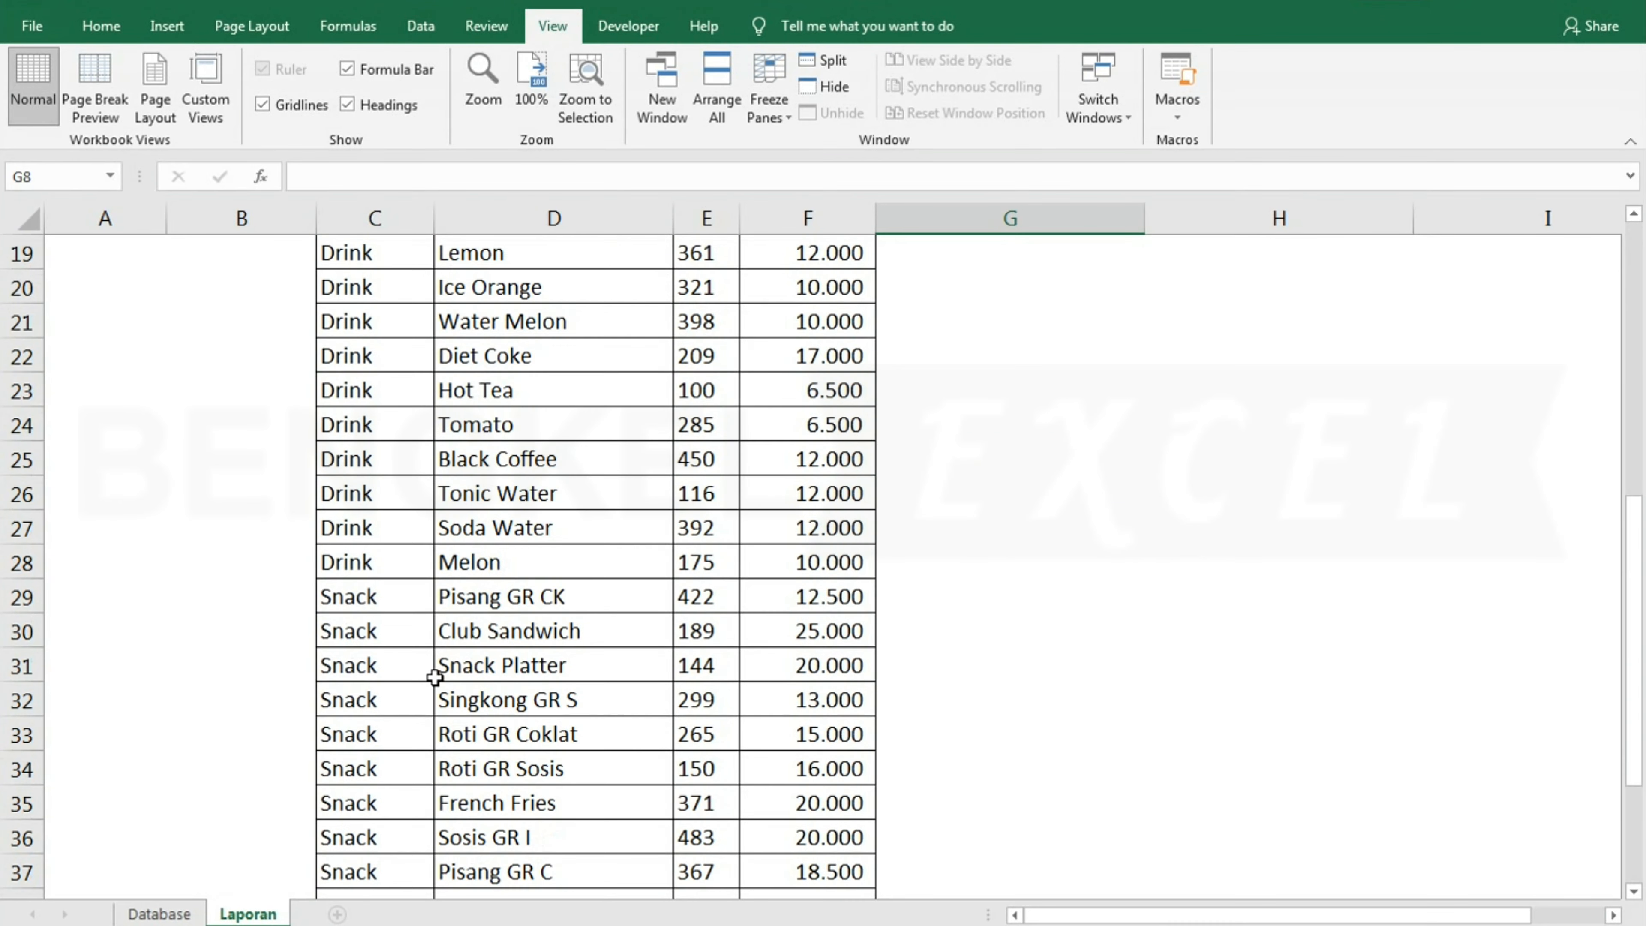
{"action": "scroll", "coordinate": [434, 677], "scroll_direction": "up", "scroll_amount": 6}
{"action": "left_click", "coordinate": [422, 325]}
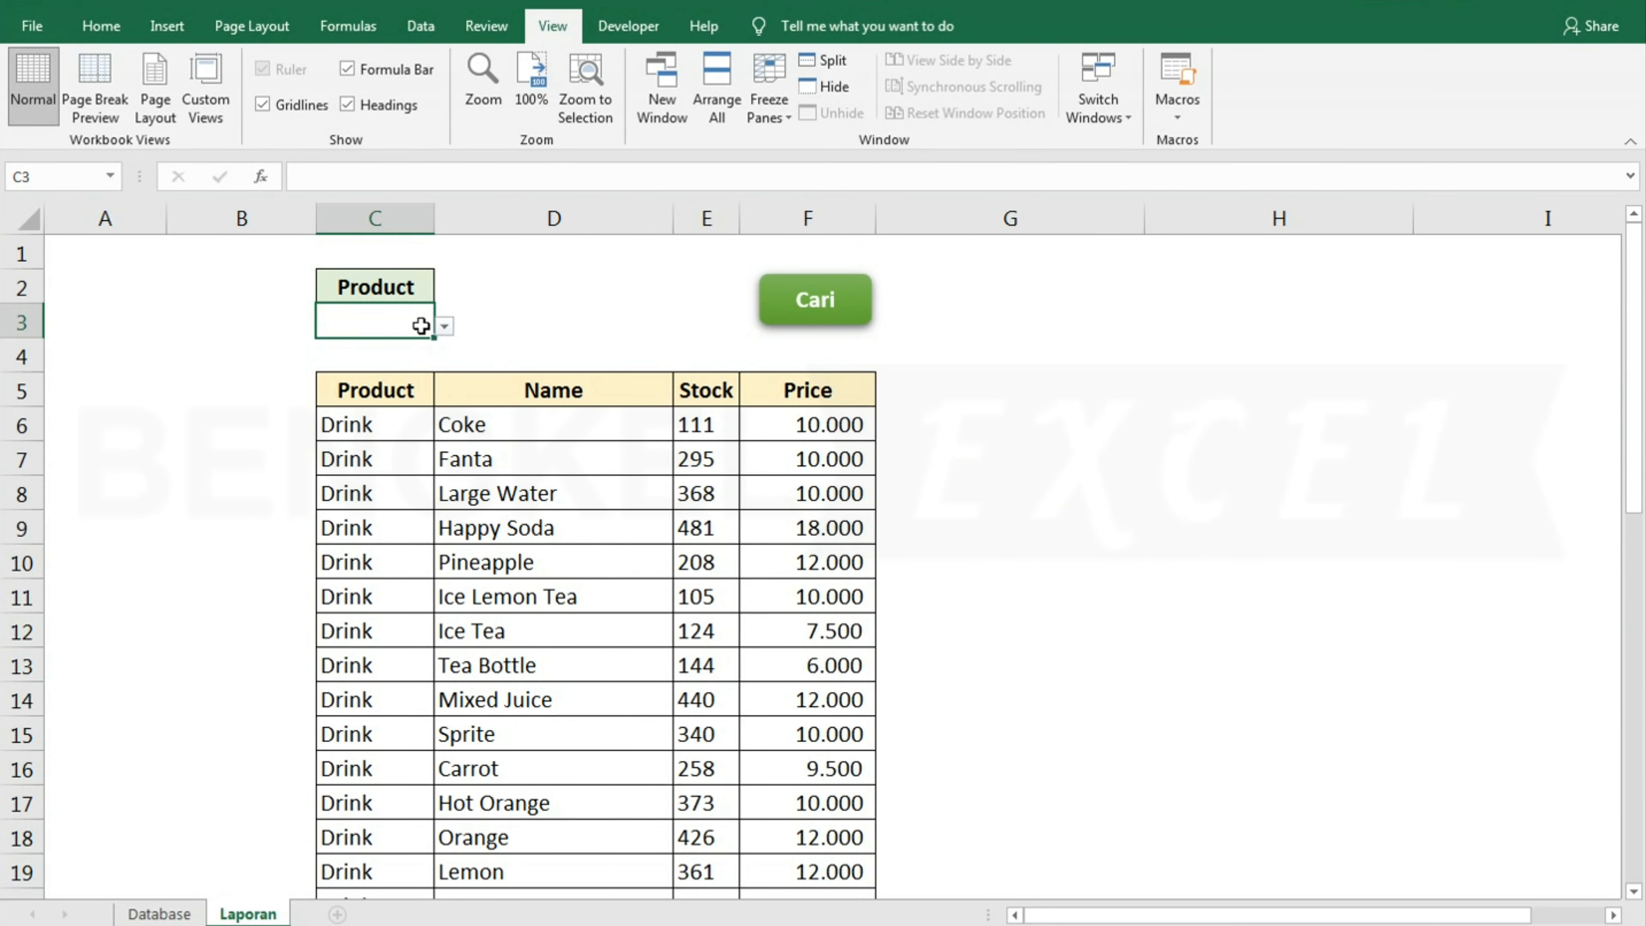
{"action": "left_click", "coordinate": [444, 331]}
{"action": "left_click", "coordinate": [388, 372]}
{"action": "left_click", "coordinate": [814, 301]}
{"action": "left_click", "coordinate": [808, 427]}
{"action": "left_click", "coordinate": [441, 428]}
- Change the Product criterion in C3 to Drink and run the Cari search again
{"action": "left_click", "coordinate": [389, 329]}
{"action": "left_click", "coordinate": [444, 331]}
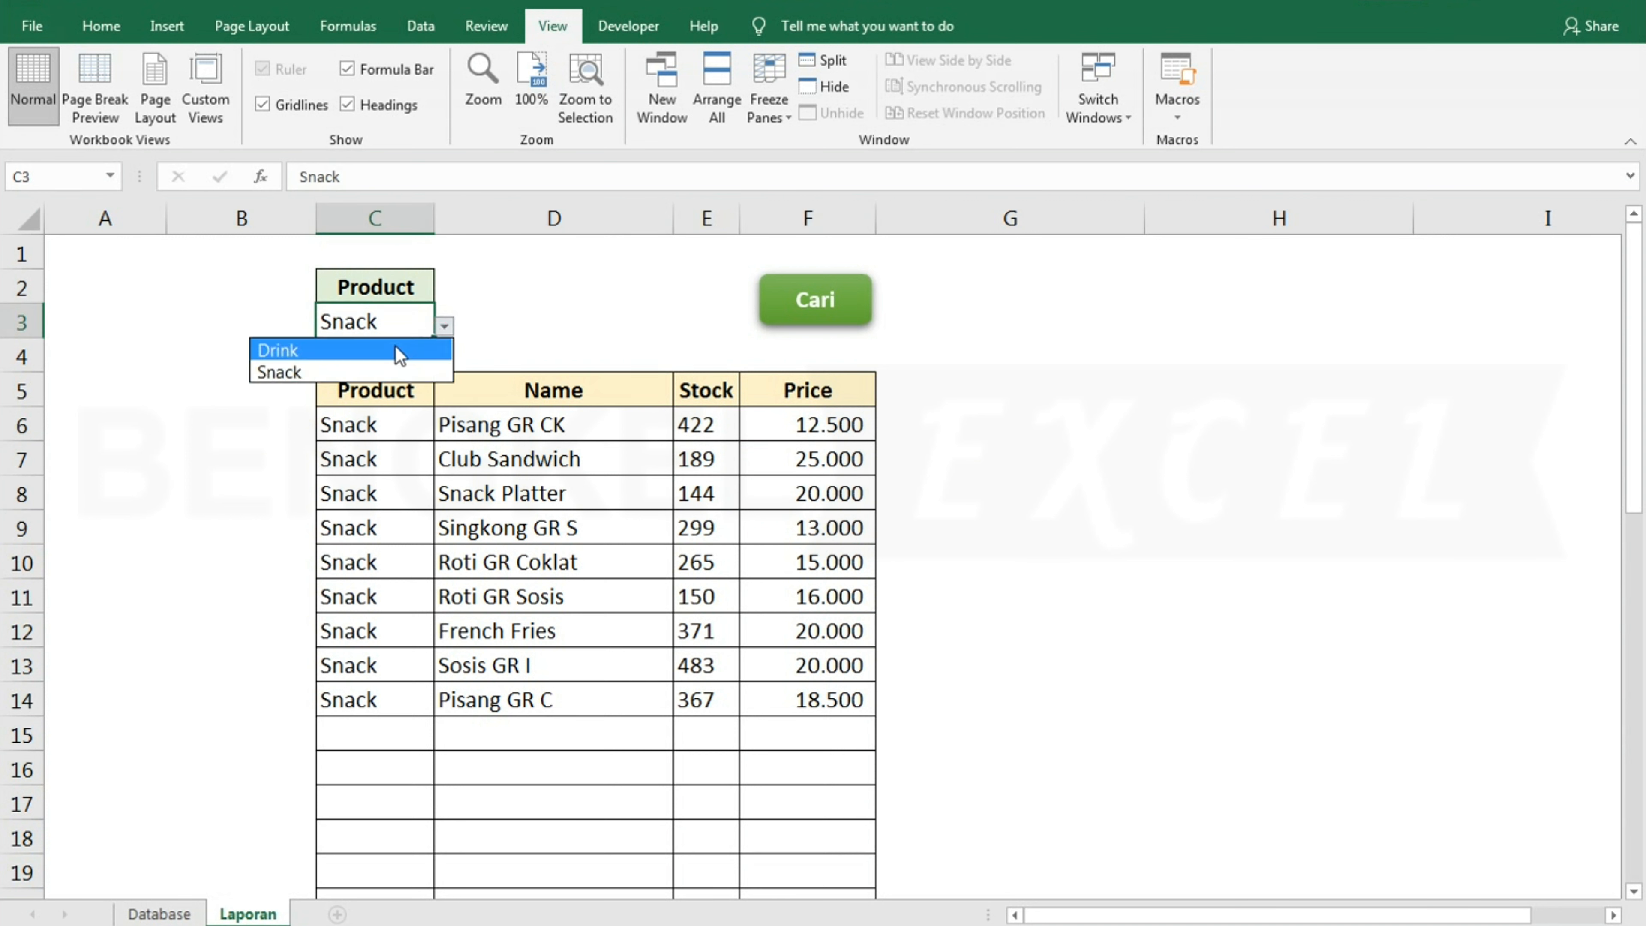
{"action": "left_click", "coordinate": [396, 349]}
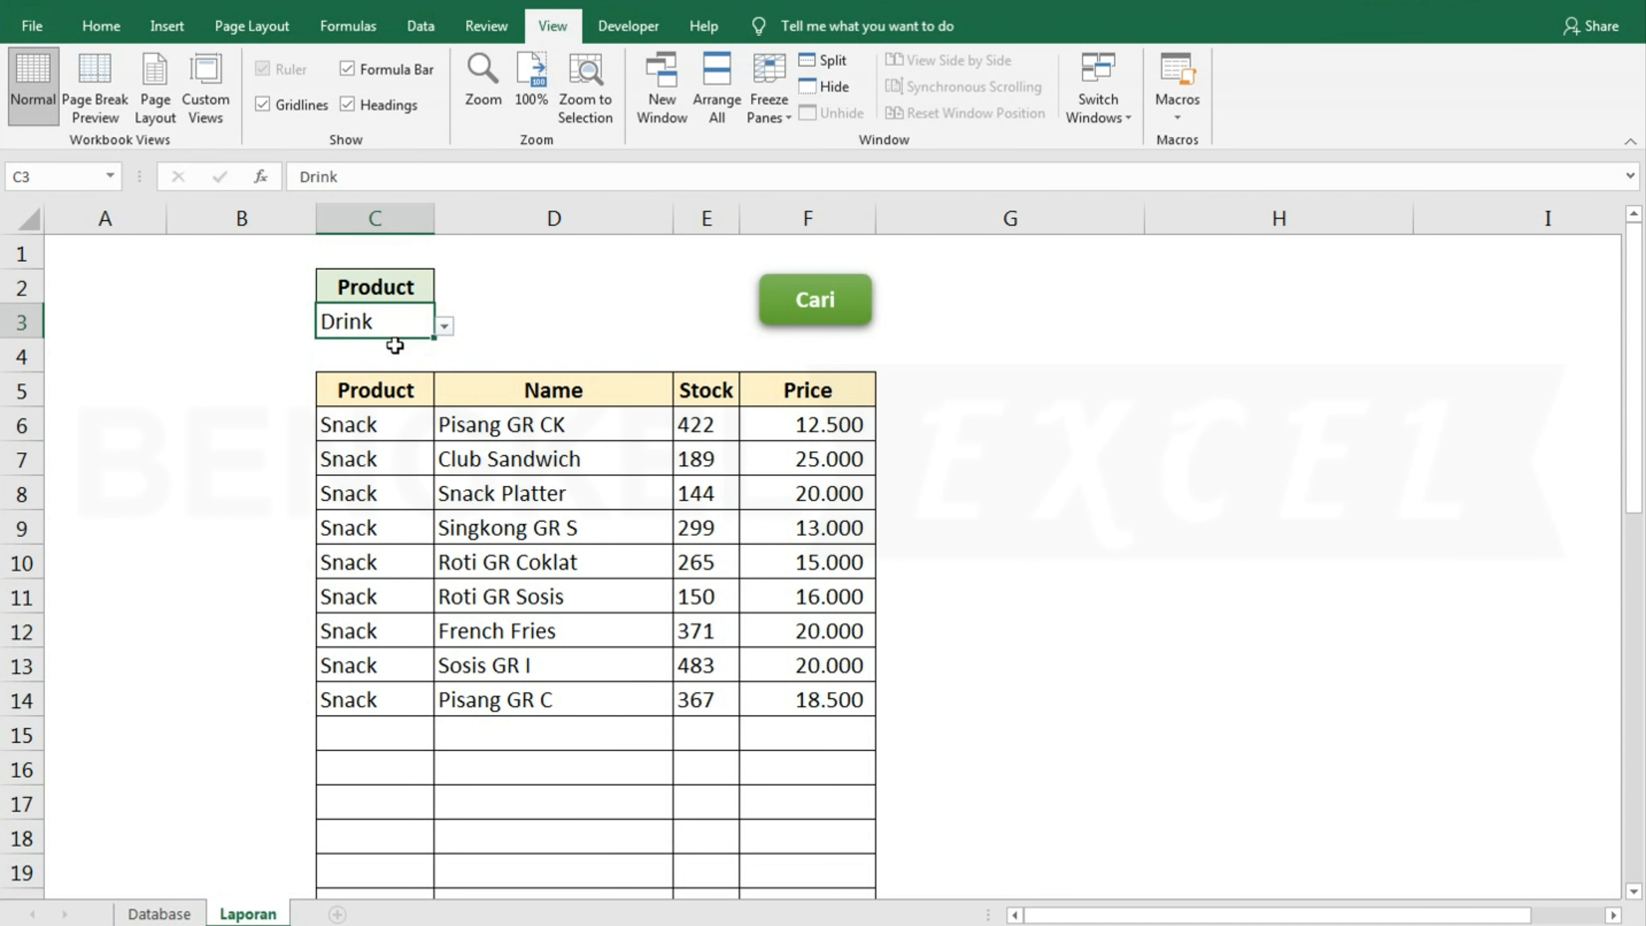
{"action": "left_click", "coordinate": [836, 315]}
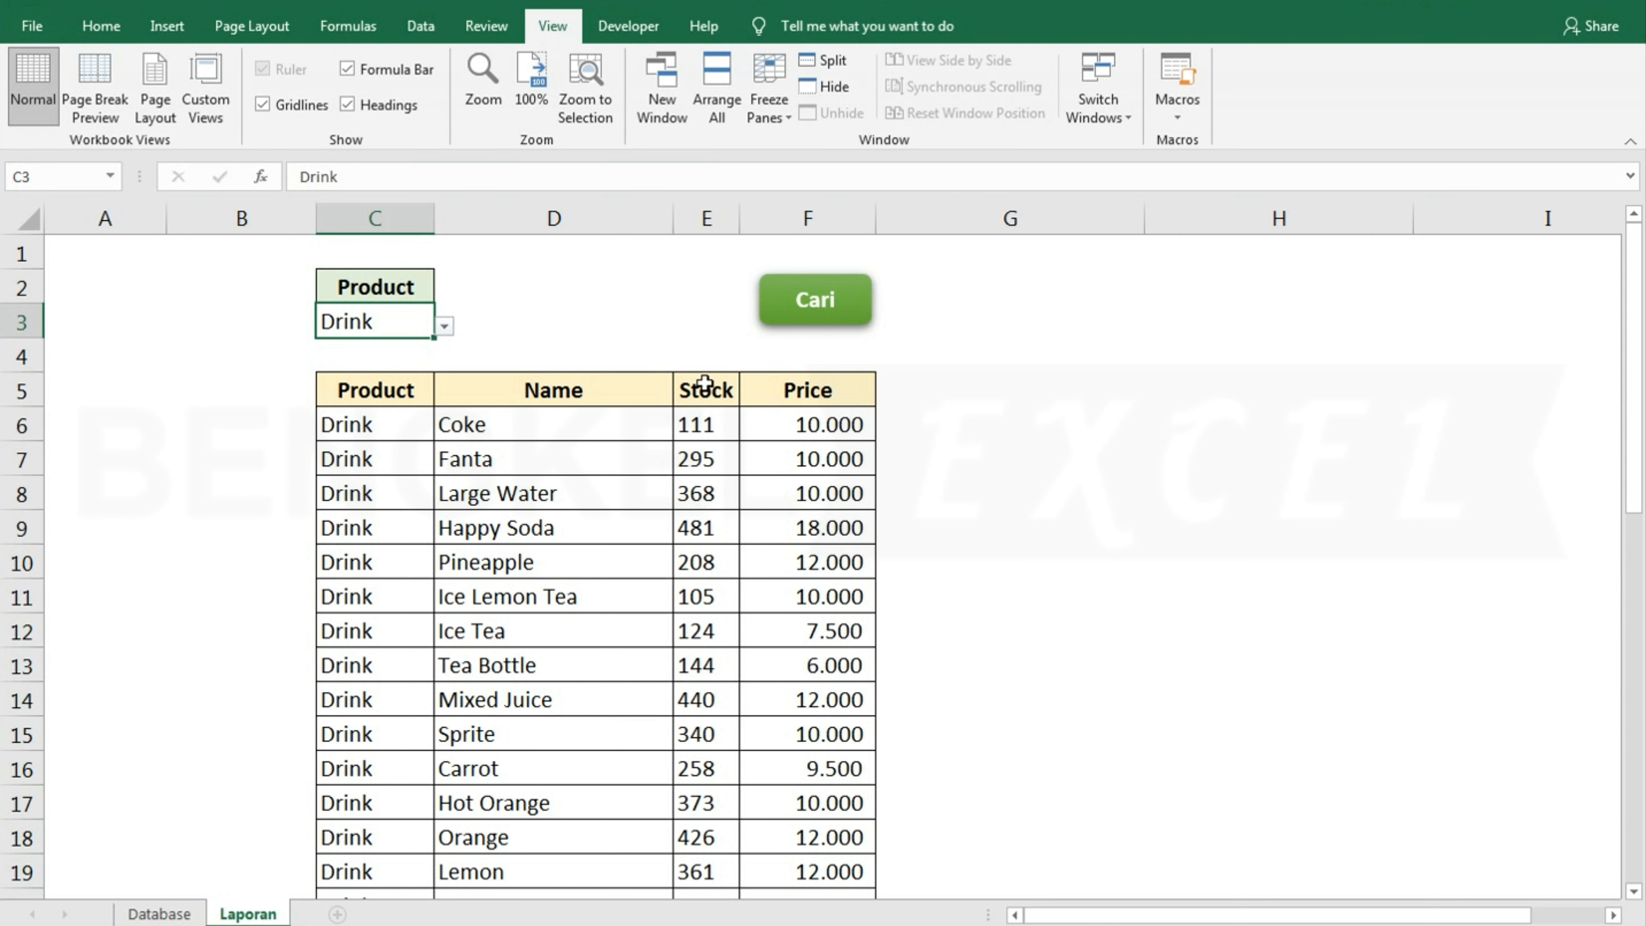
- Make header row 5 of the report table slightly taller
{"action": "left_click_drag", "start_coordinate": [34, 408], "coordinate": [34, 418]}
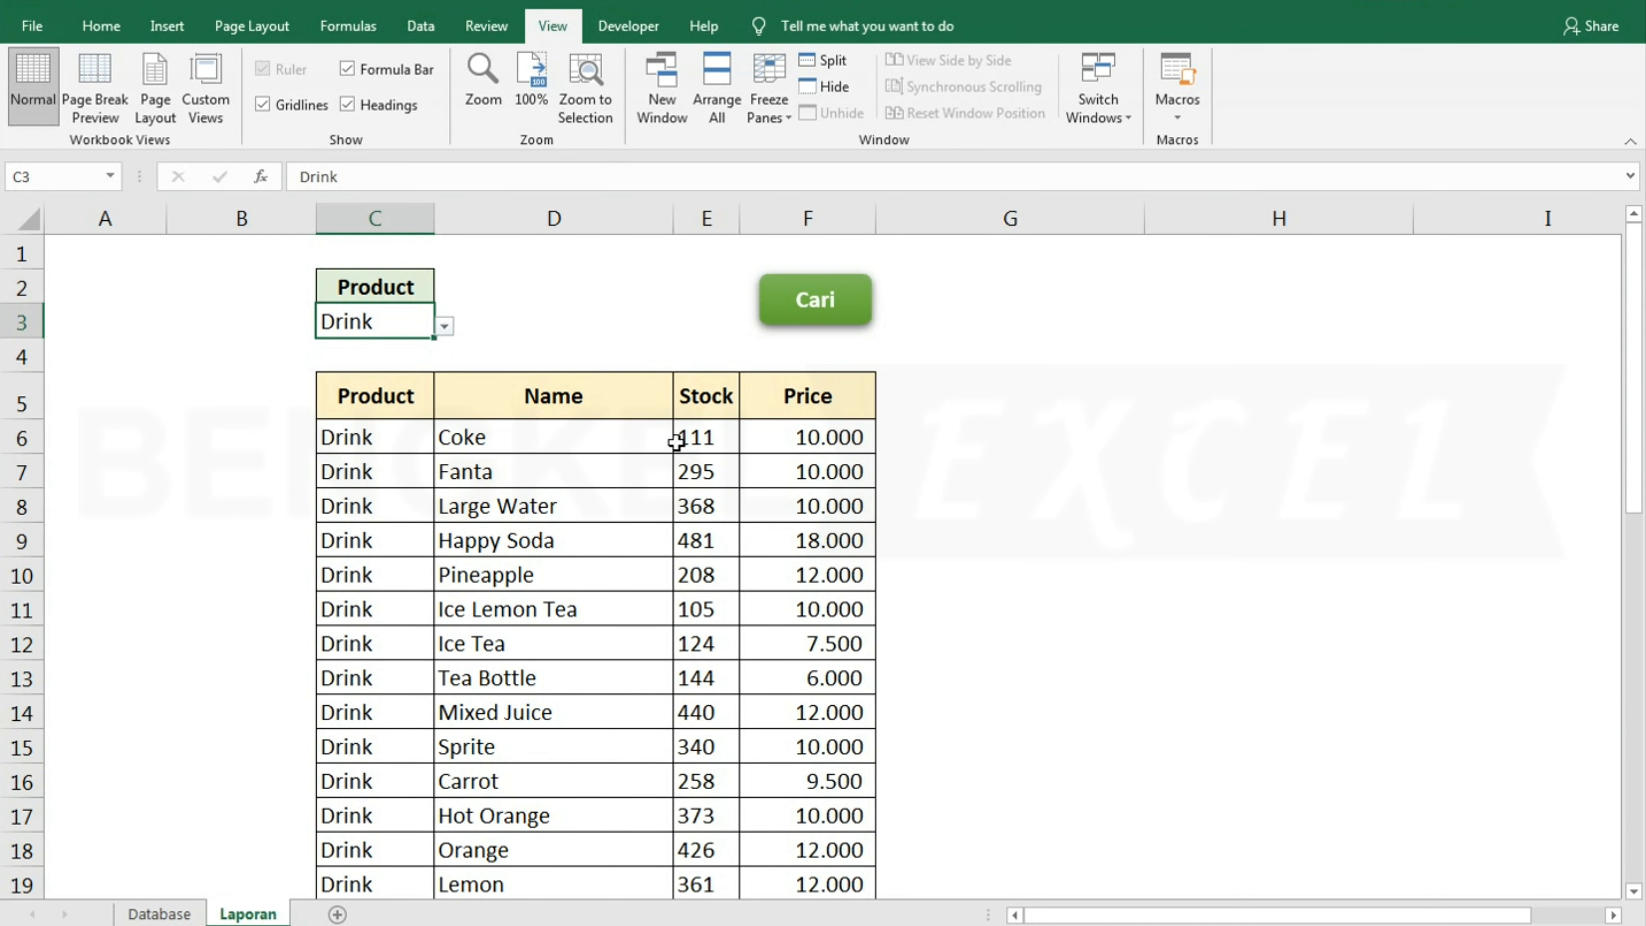
{"action": "left_click", "coordinate": [487, 435]}
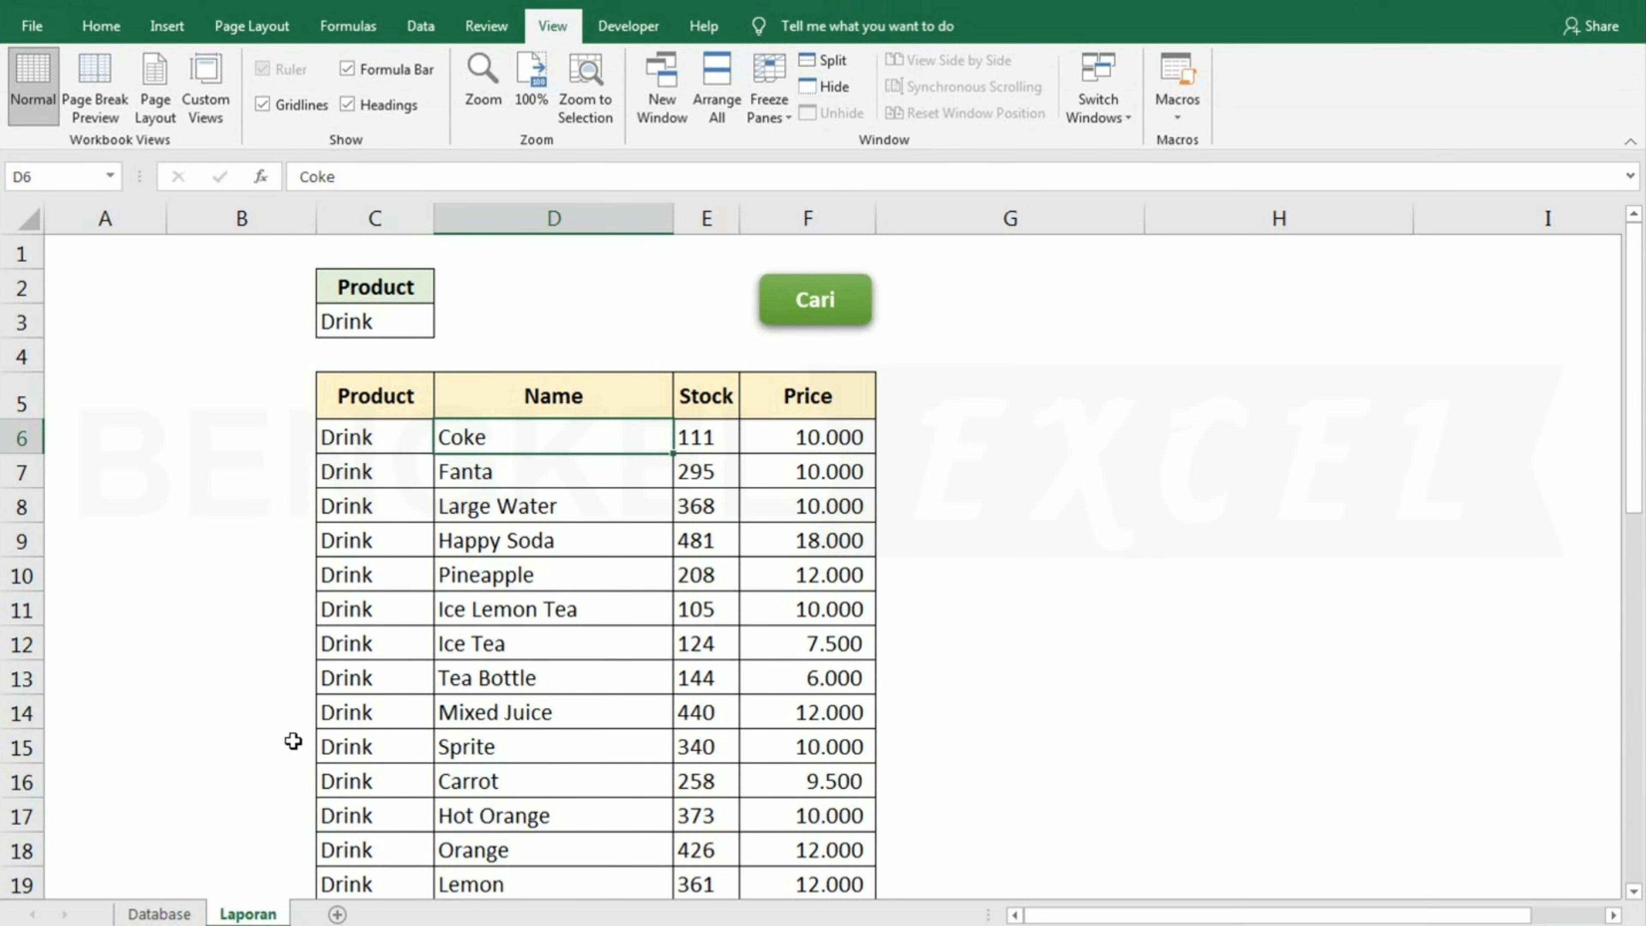
- Add a record to row 35 of the Database sheet: Food, Nasi Goreng, stock 15, price 25000
{"action": "left_click", "coordinate": [167, 915]}
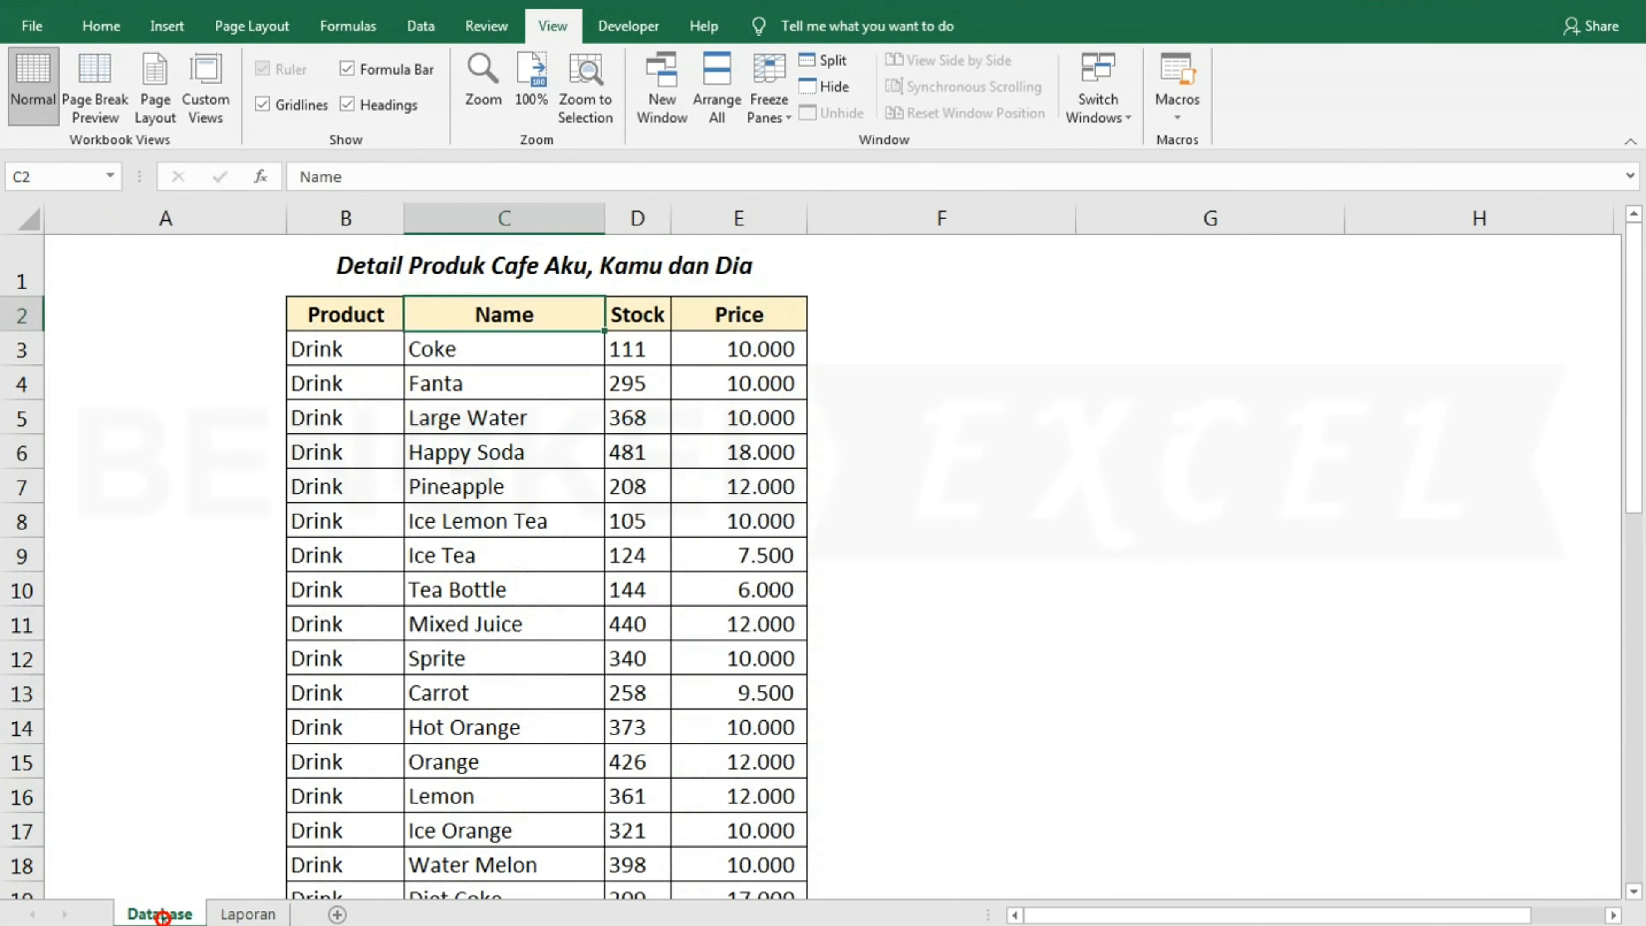
{"action": "scroll", "coordinate": [536, 480], "scroll_direction": "down", "scroll_amount": 9}
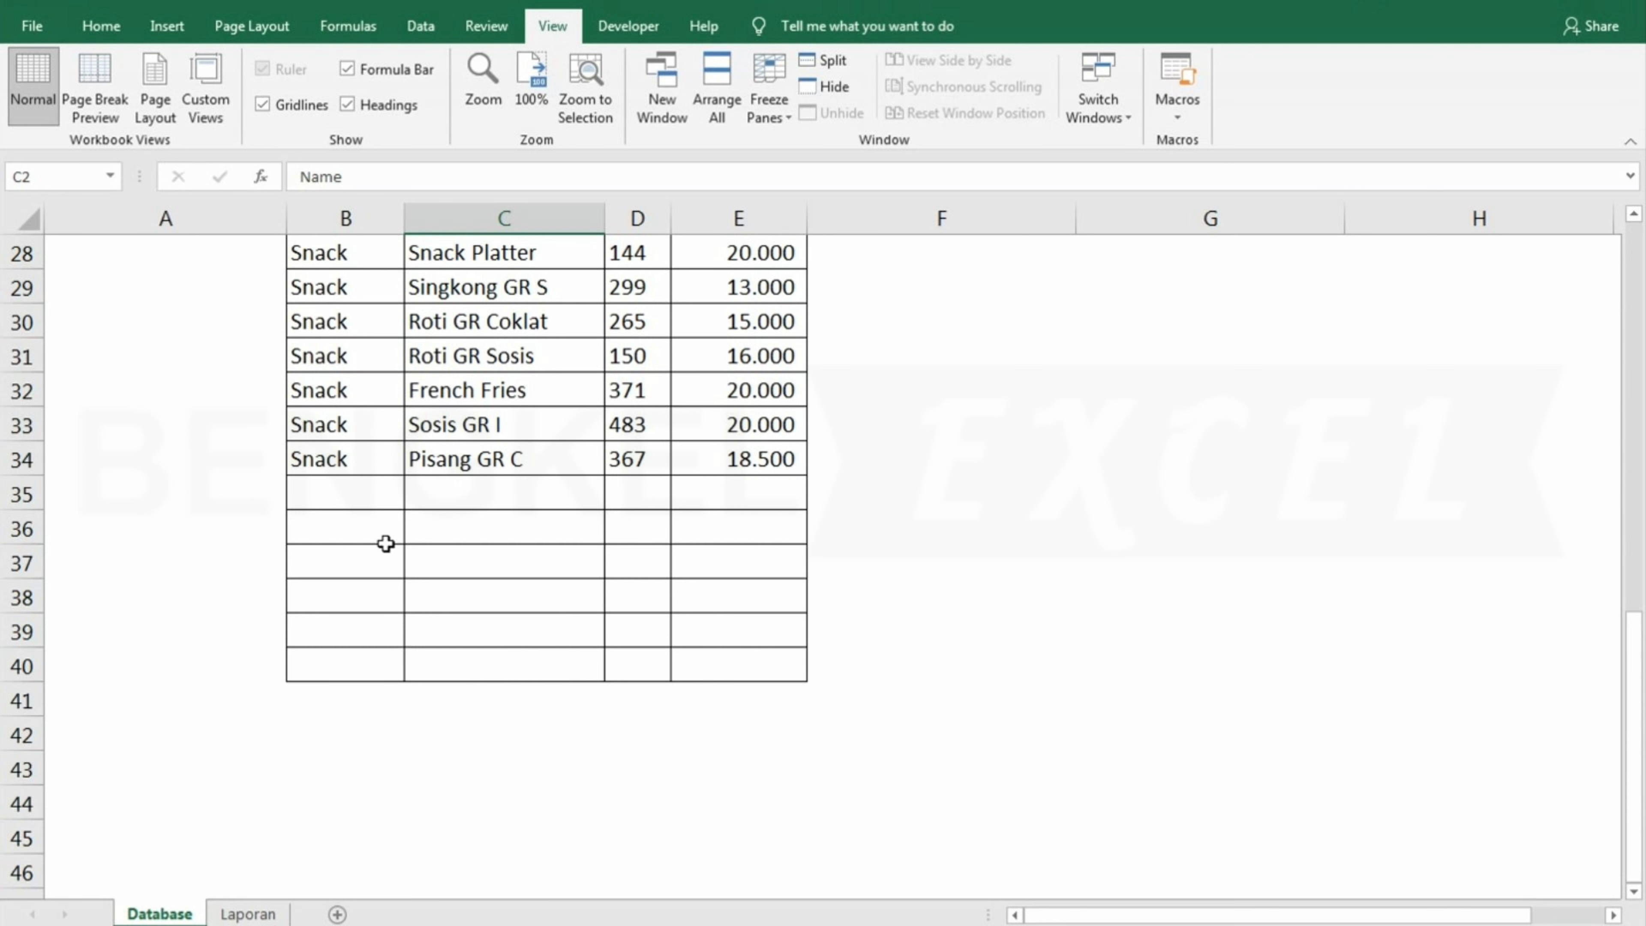
{"action": "left_click", "coordinate": [338, 489]}
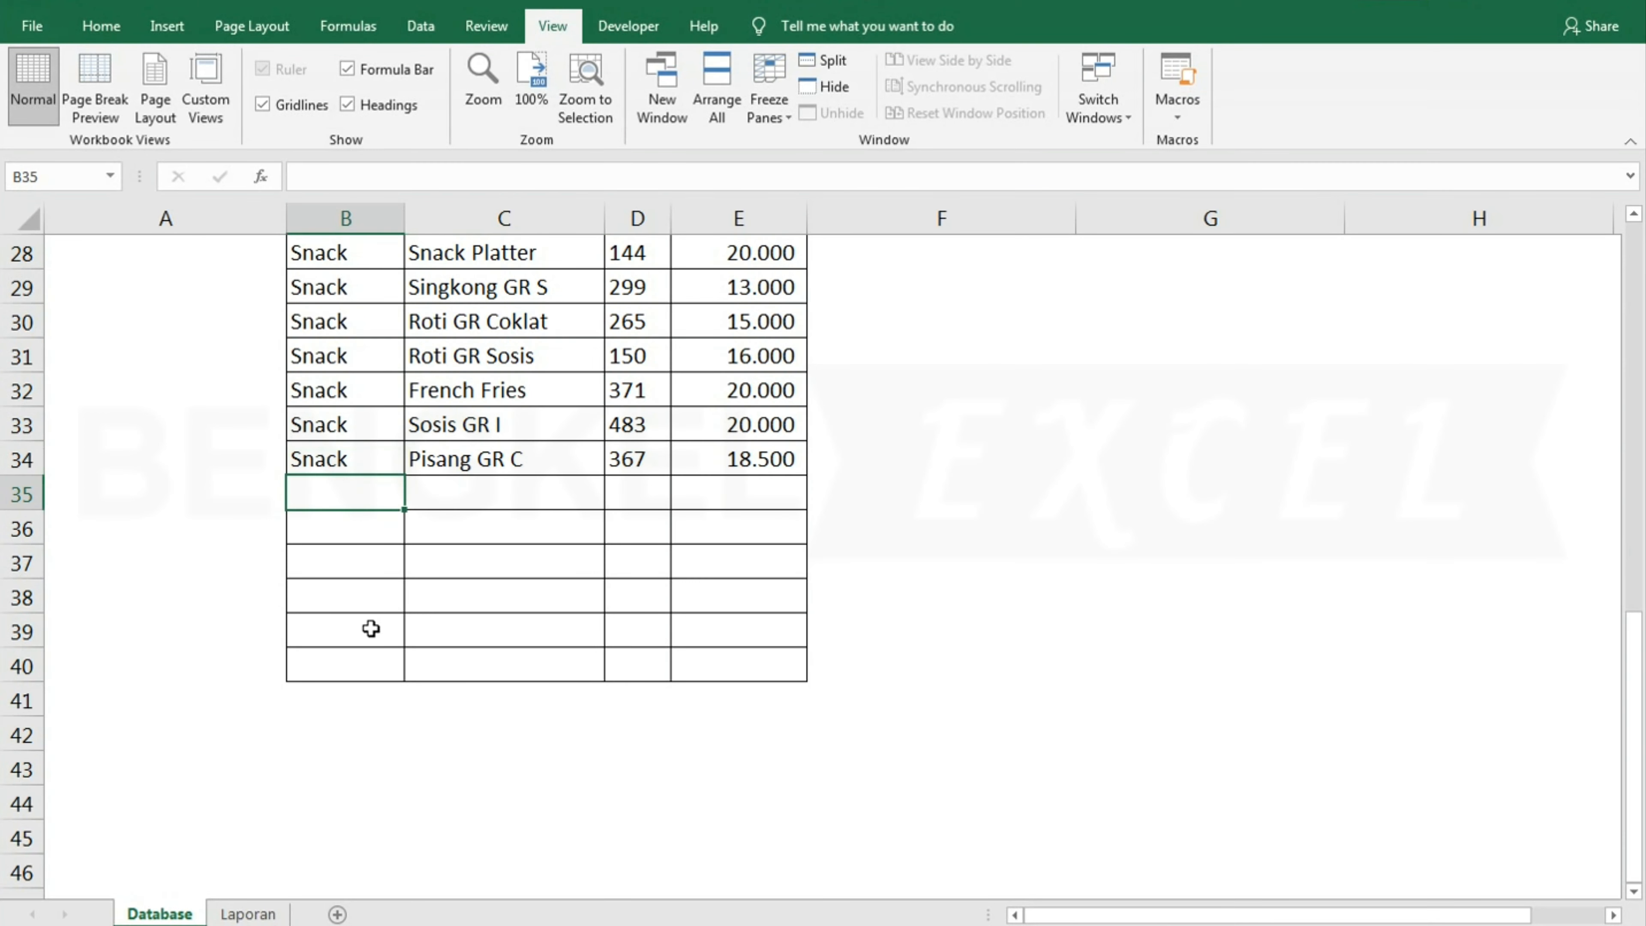
{"action": "type", "text": "Food"}
{"action": "key", "text": "Tab"}
{"action": "type", "text": "Nasi GOreng"}
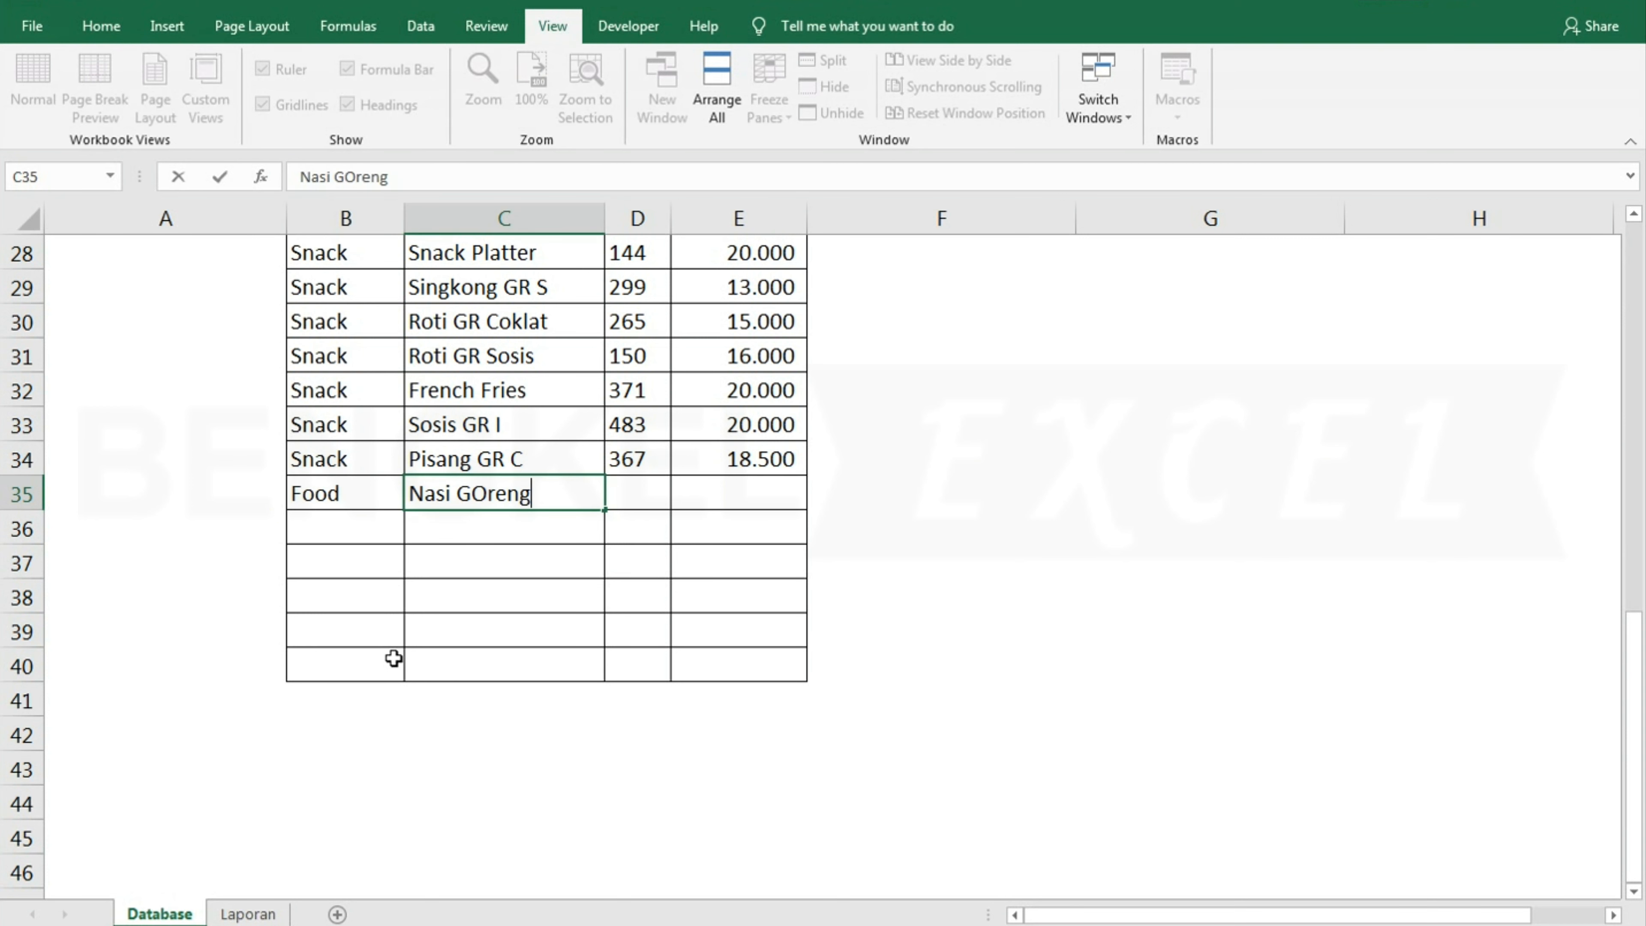
{"action": "key", "text": "Tab"}
{"action": "type", "text": "15"}
{"action": "key", "text": "Tab"}
{"action": "type", "text": "25000"}
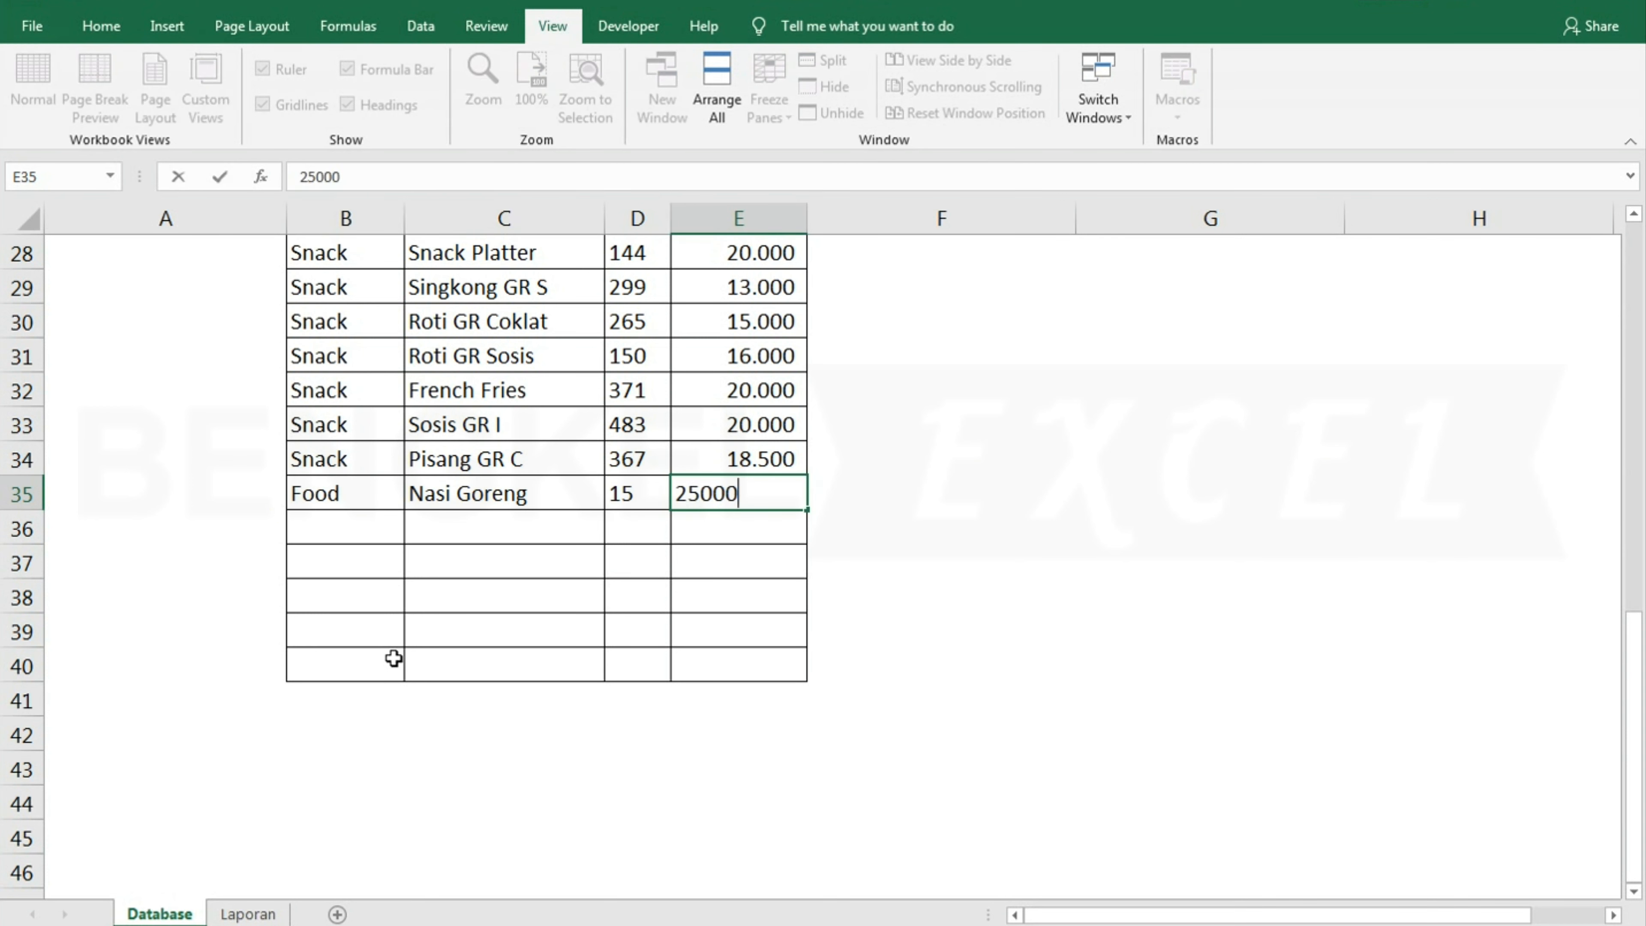
{"action": "key", "text": "Return"}
- Add a record to row 36: Food, Sego Tempong, price 25.000, leaving the stock blank
{"action": "type", "text": "Food"}
{"action": "key", "text": "Tab"}
{"action": "type", "text": "Sego Tempong"}
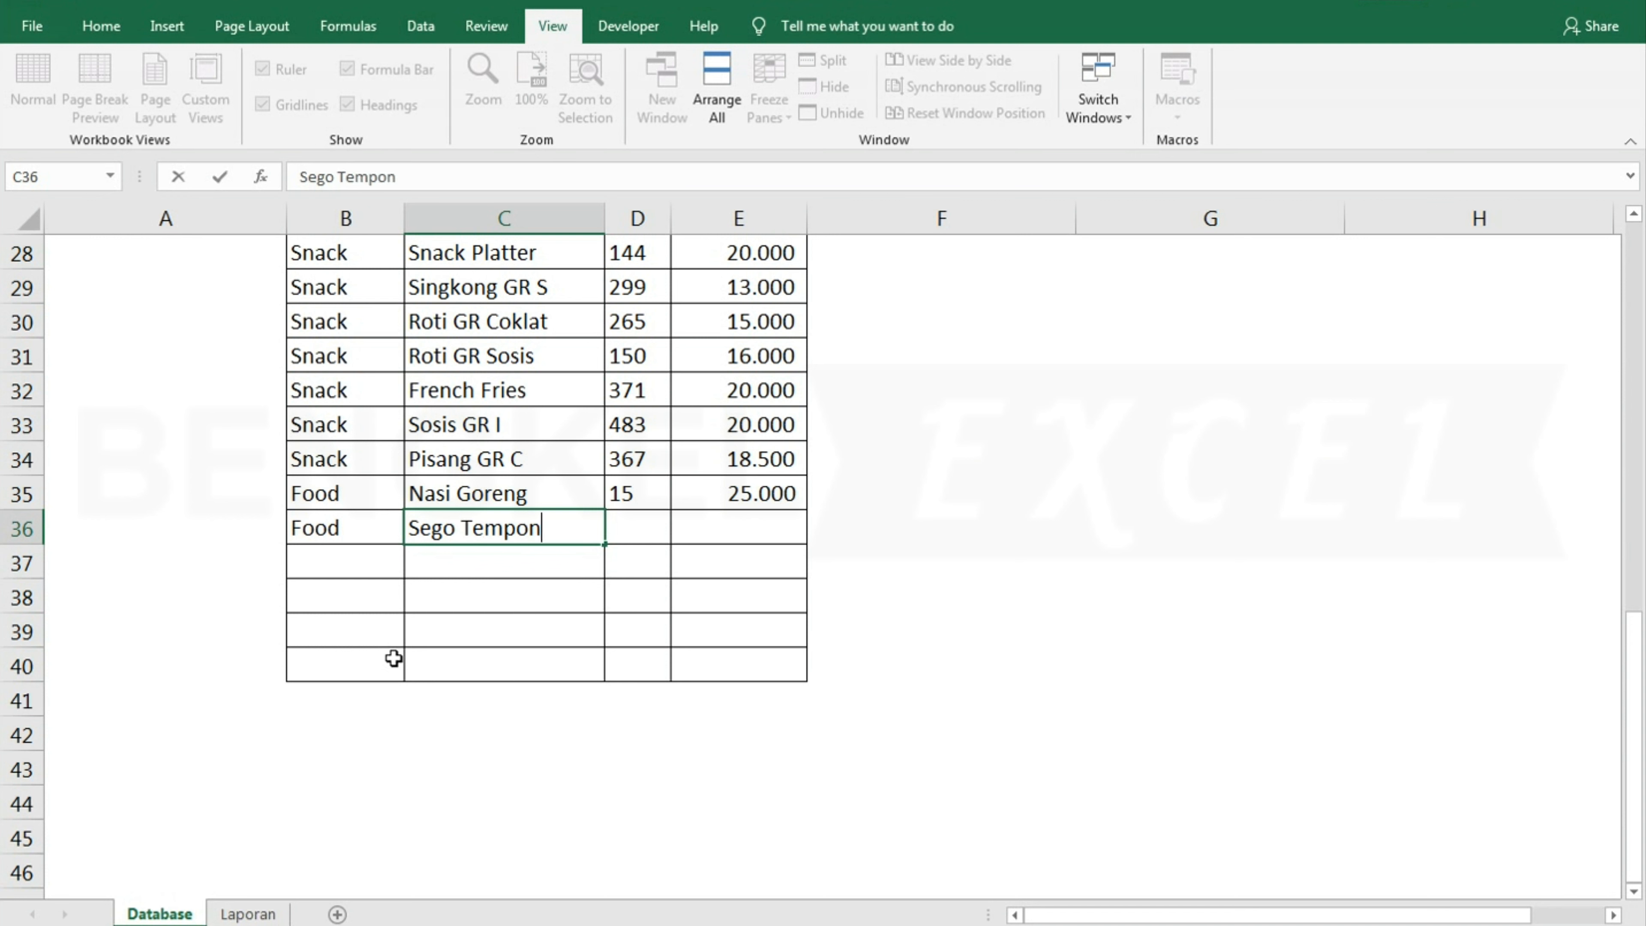
{"action": "key", "text": "Tab"}
{"action": "key", "text": "Tab"}
{"action": "type", "text": "25.000"}
{"action": "key", "text": "Return"}
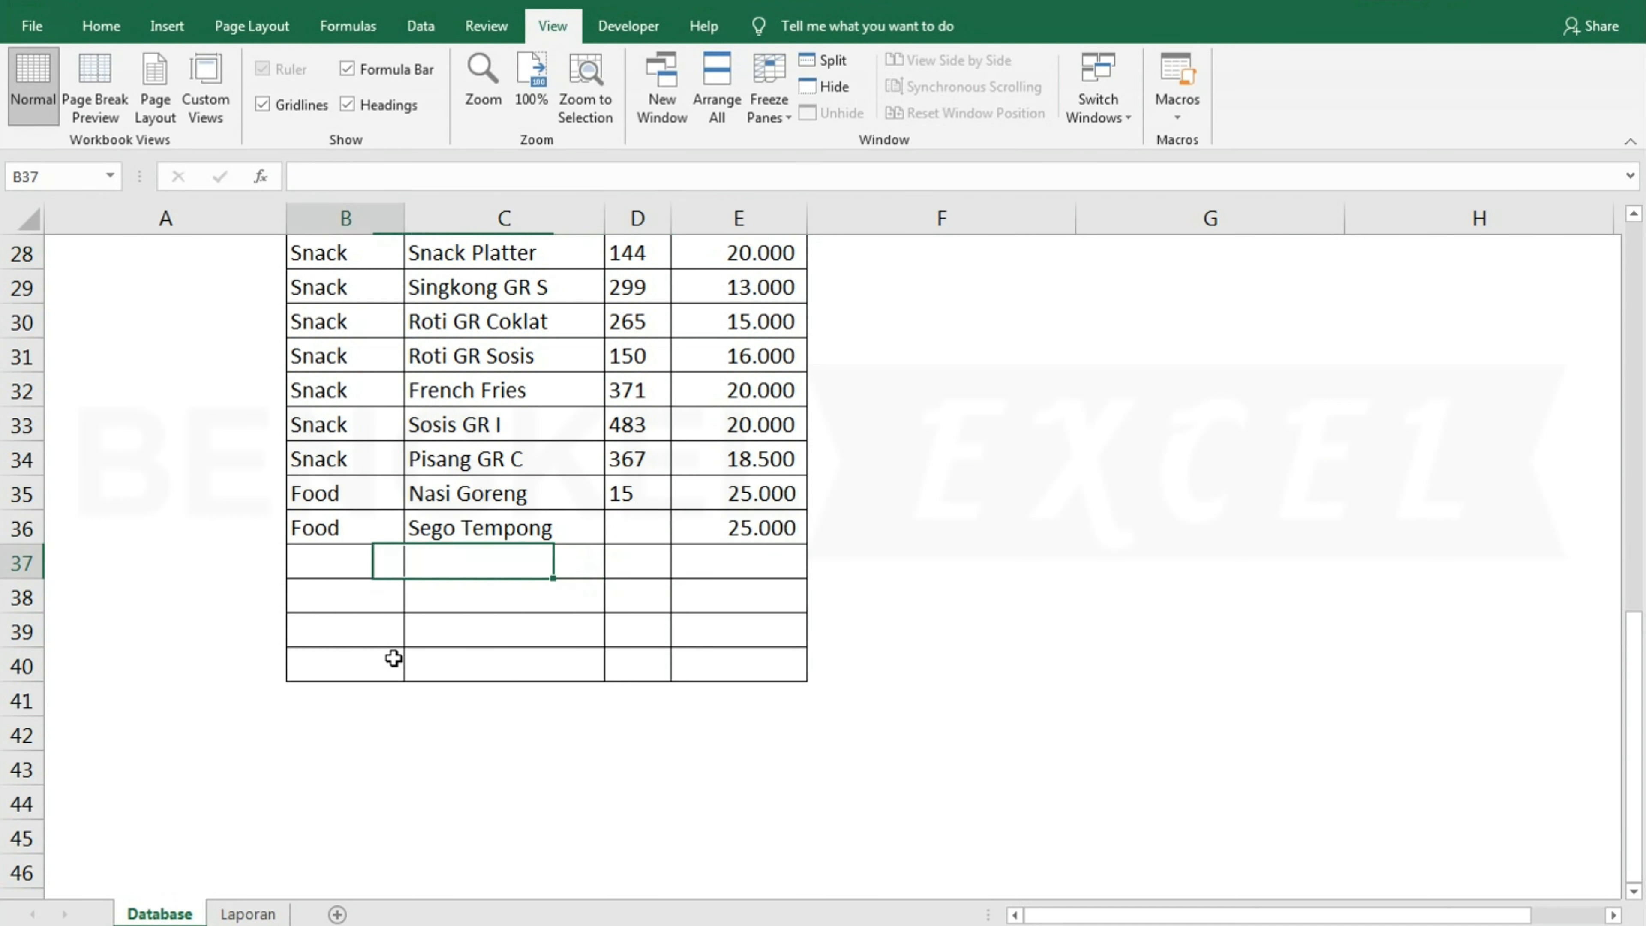
- Add Food to the Data Validation list source of the Product cell C3 on the Laporan sheet, making it Drink;Snack;Food
{"action": "scroll", "coordinate": [451, 603], "scroll_direction": "up", "scroll_amount": 4}
{"action": "scroll", "coordinate": [452, 587], "scroll_direction": "up", "scroll_amount": 5}
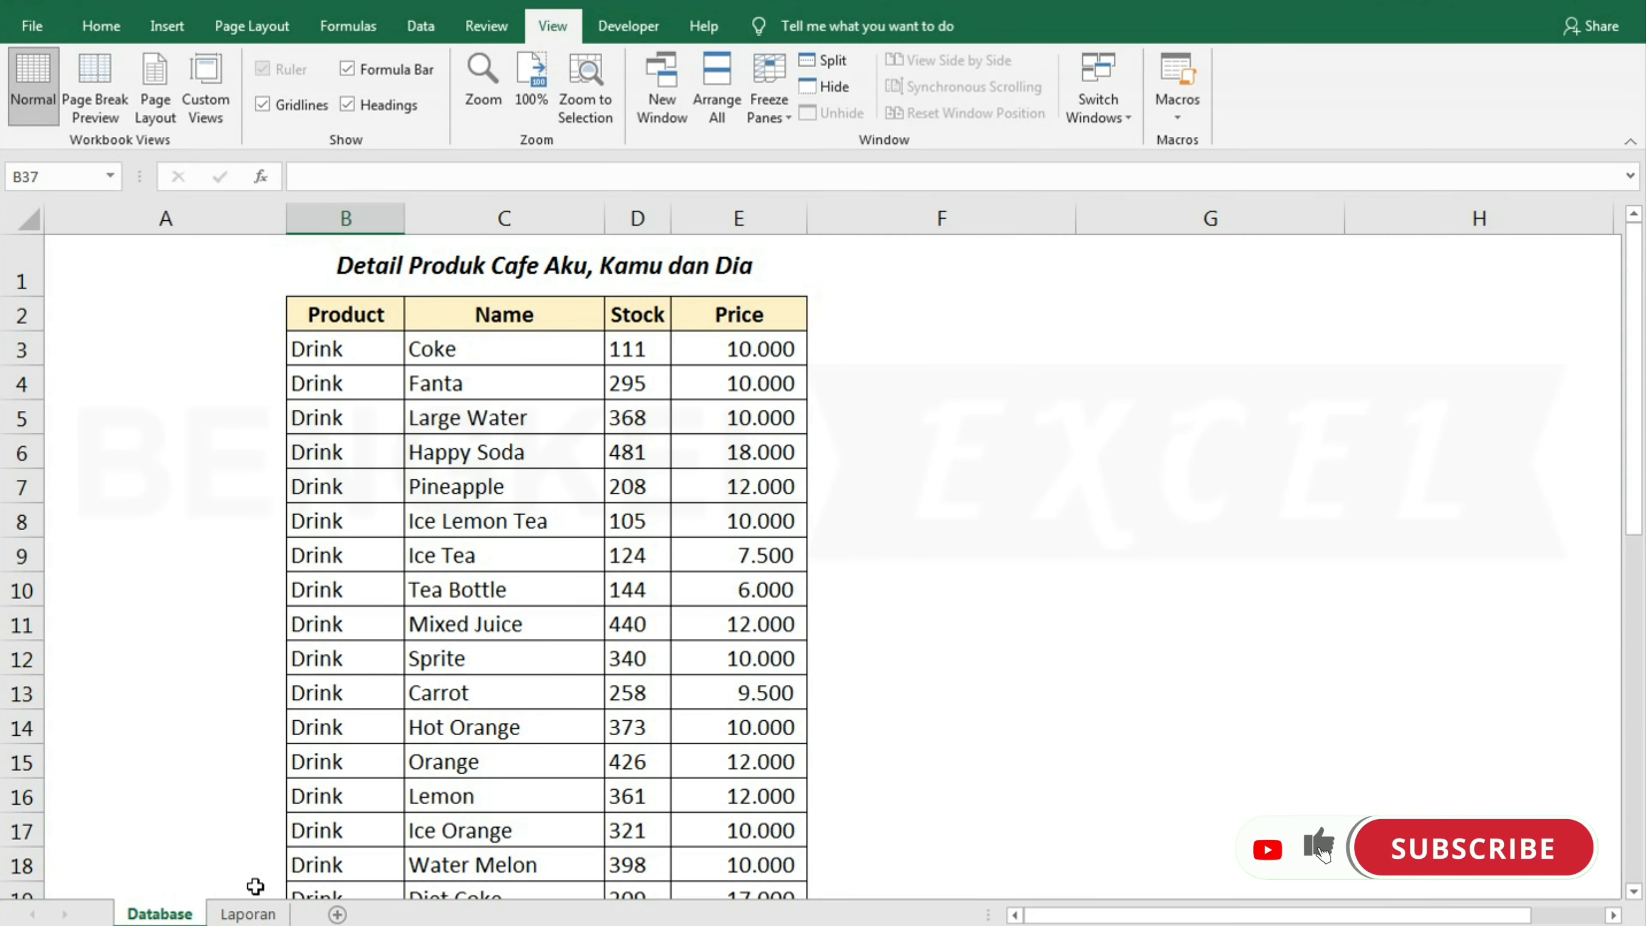
{"action": "left_click", "coordinate": [249, 914]}
{"action": "left_click", "coordinate": [393, 322]}
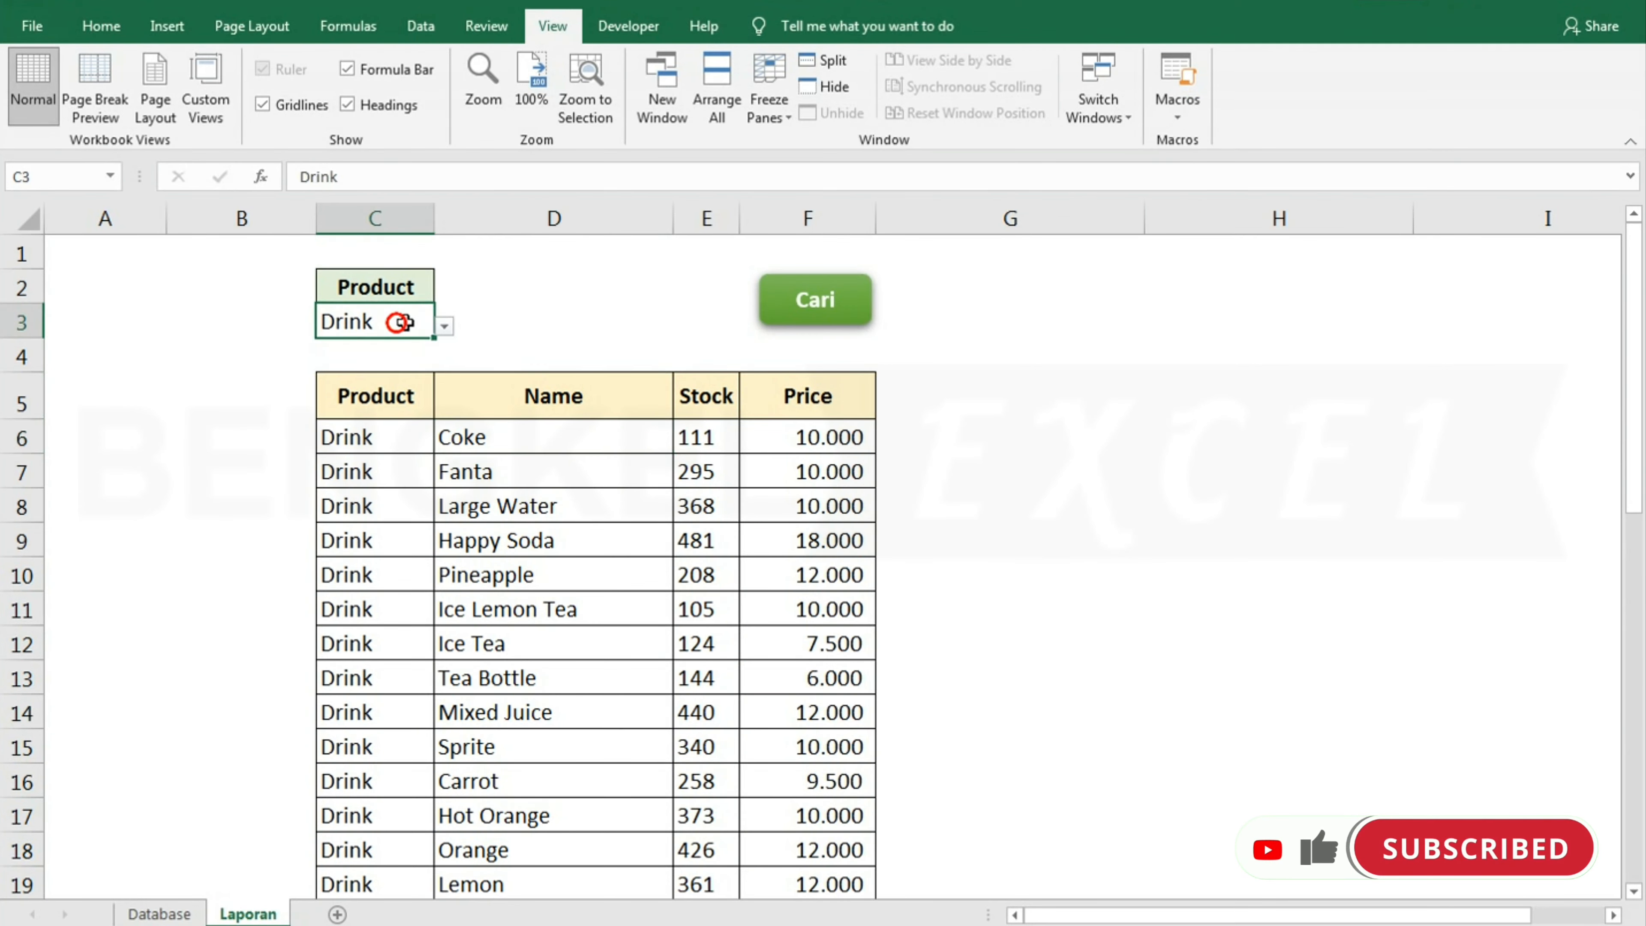
{"action": "left_click", "coordinate": [445, 325]}
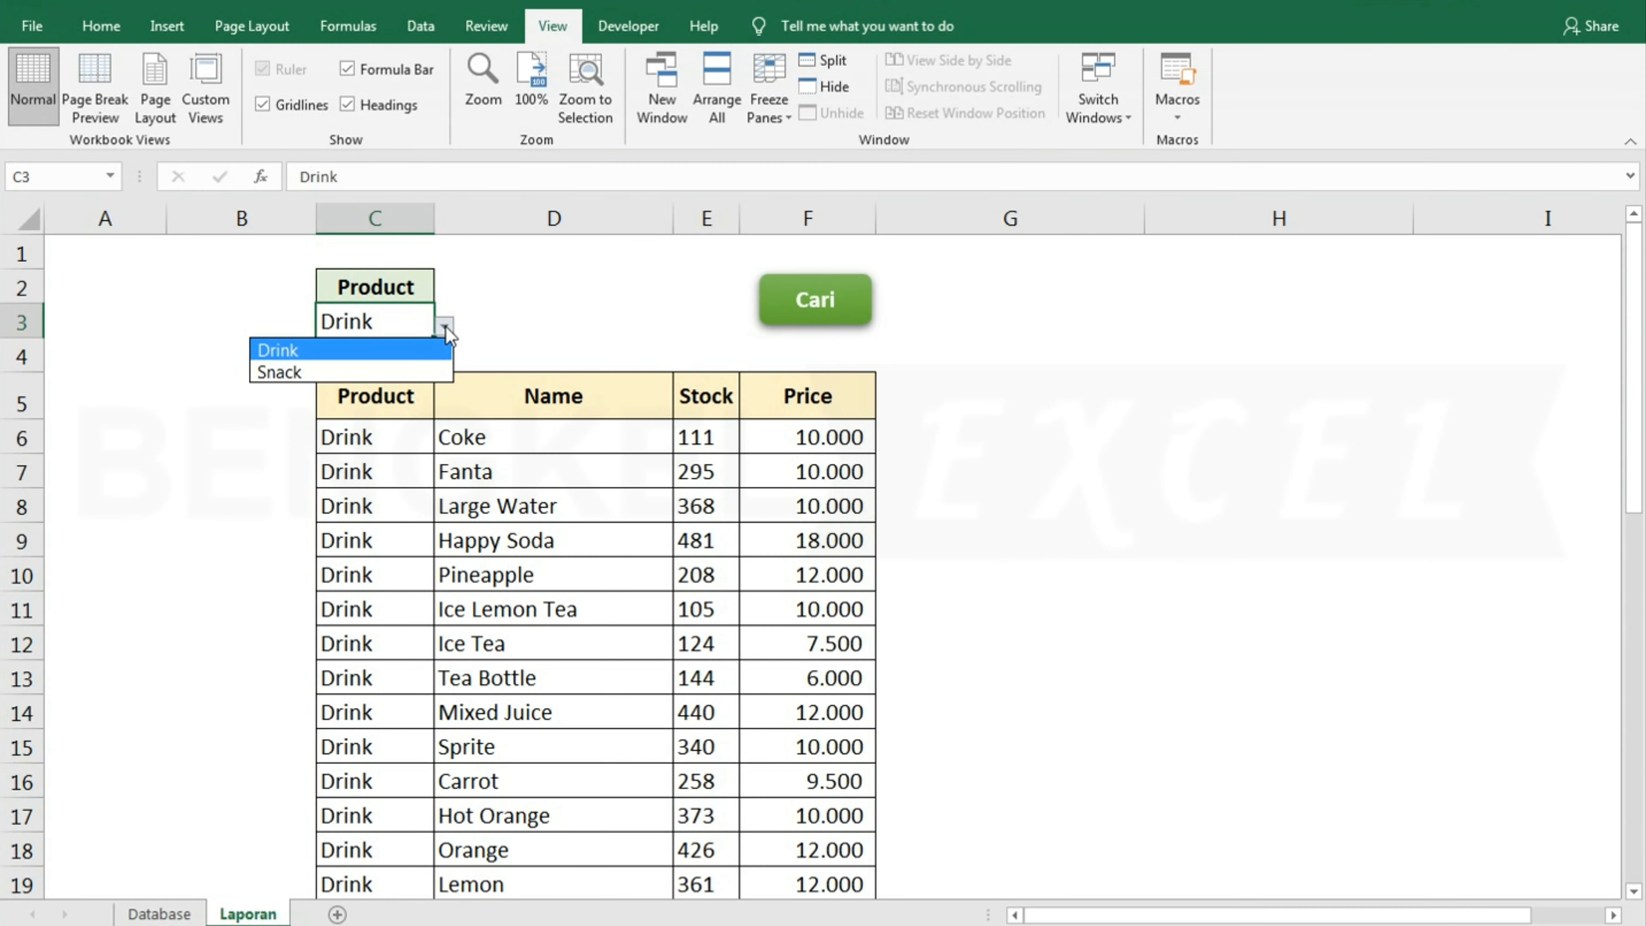
{"action": "left_click", "coordinate": [447, 326]}
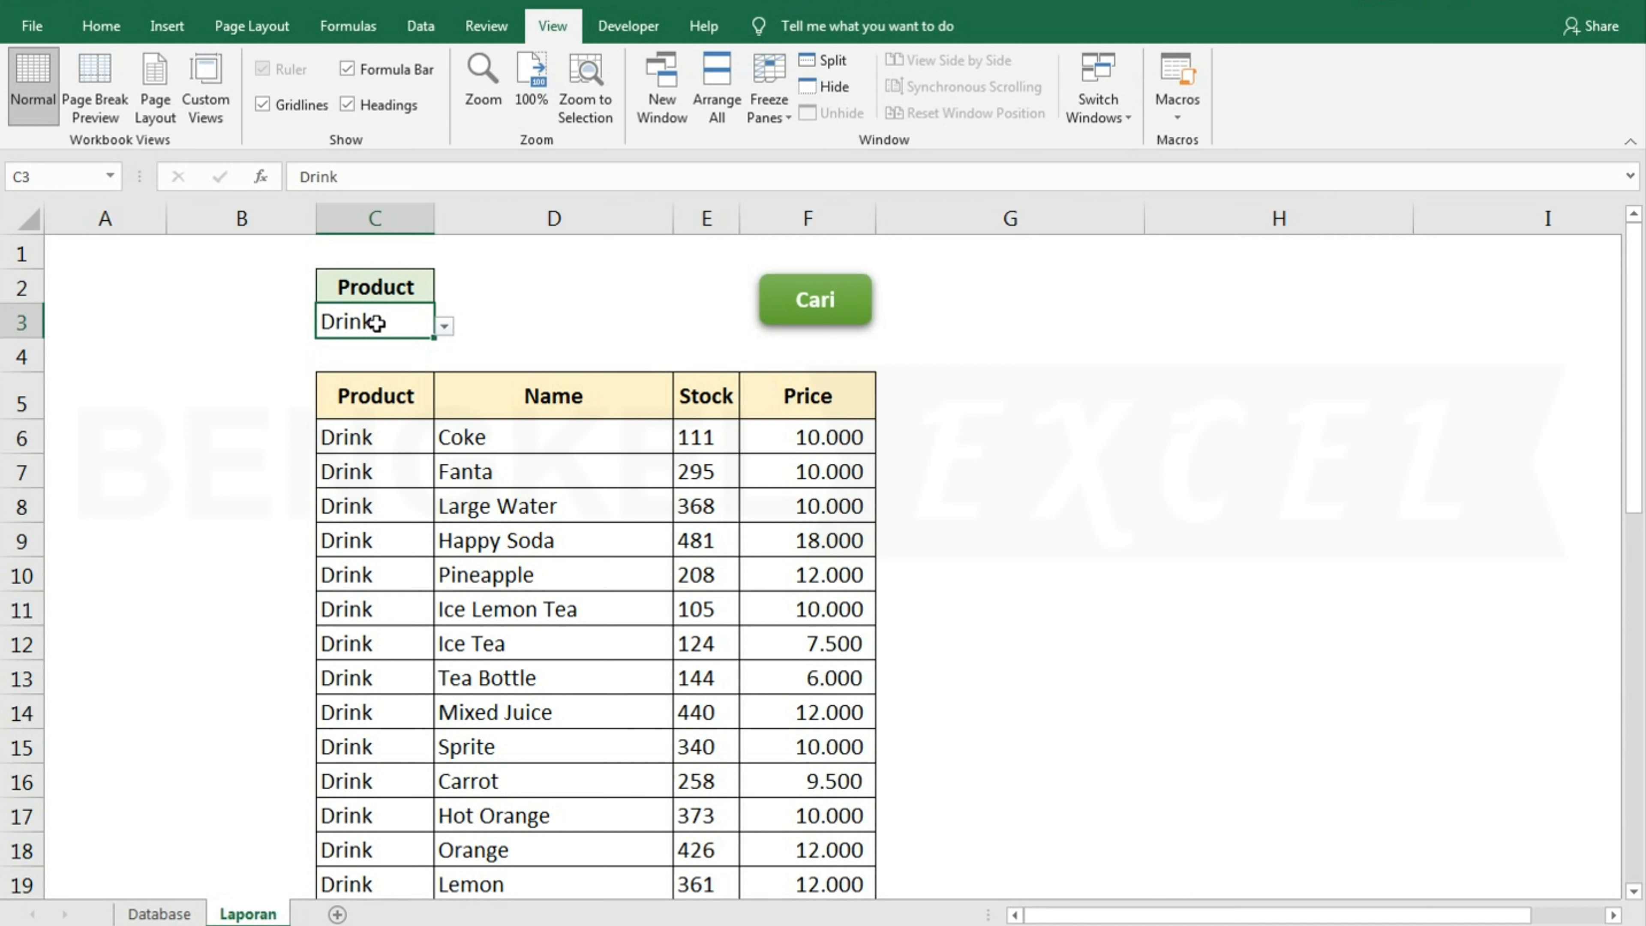
{"action": "left_click", "coordinate": [426, 29]}
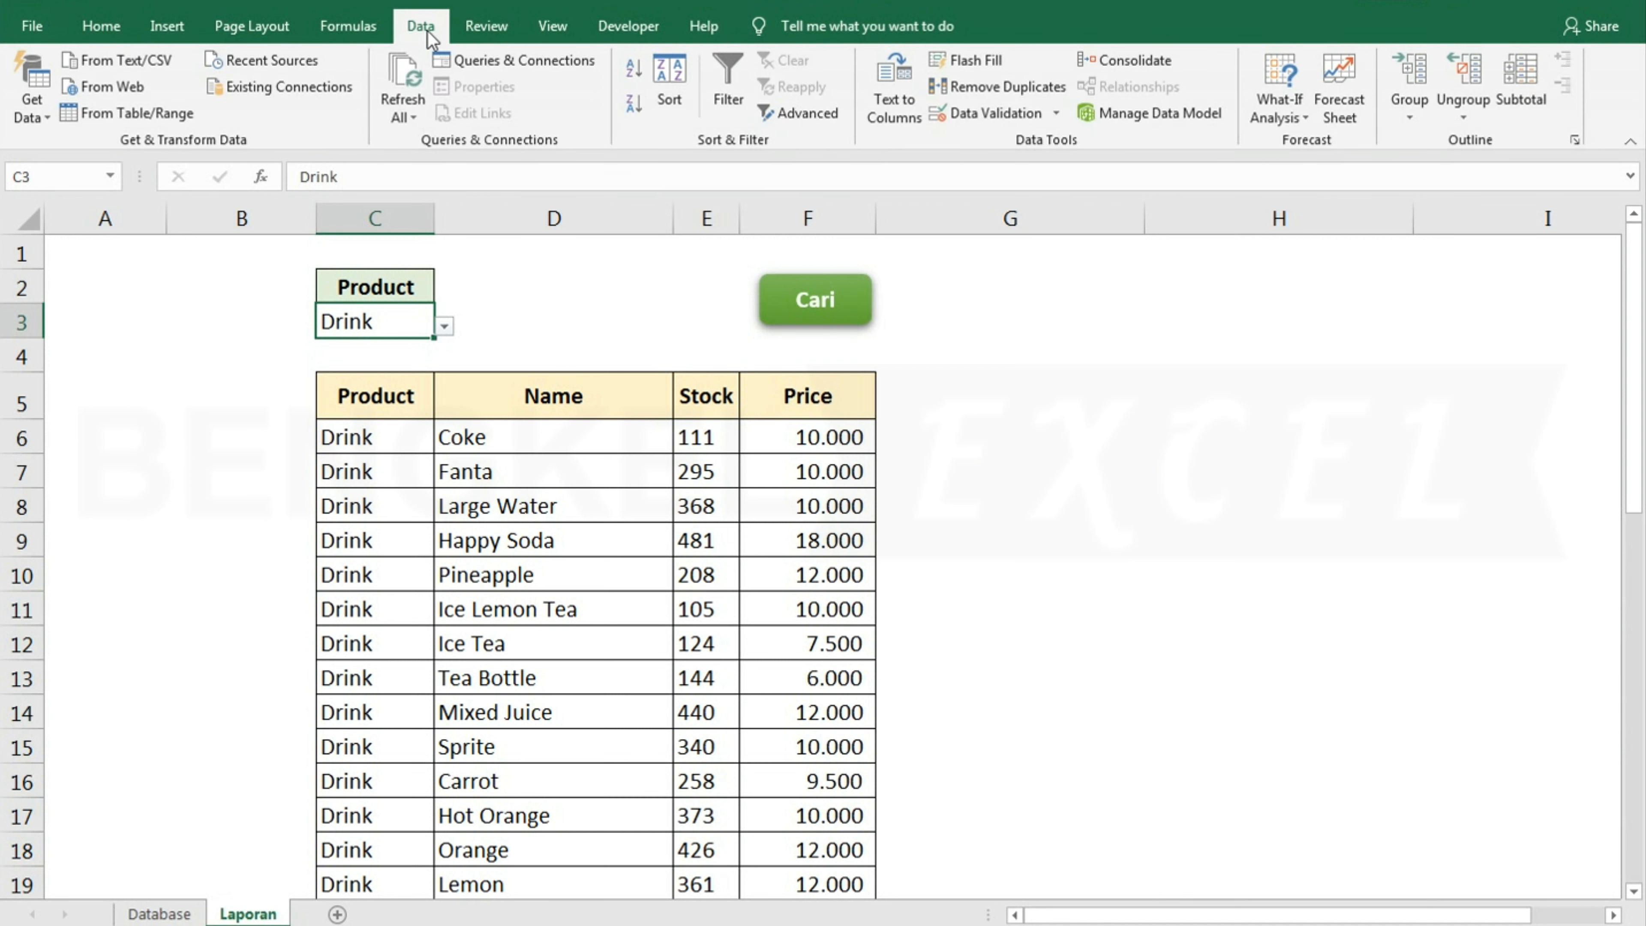
{"action": "left_click", "coordinate": [986, 111]}
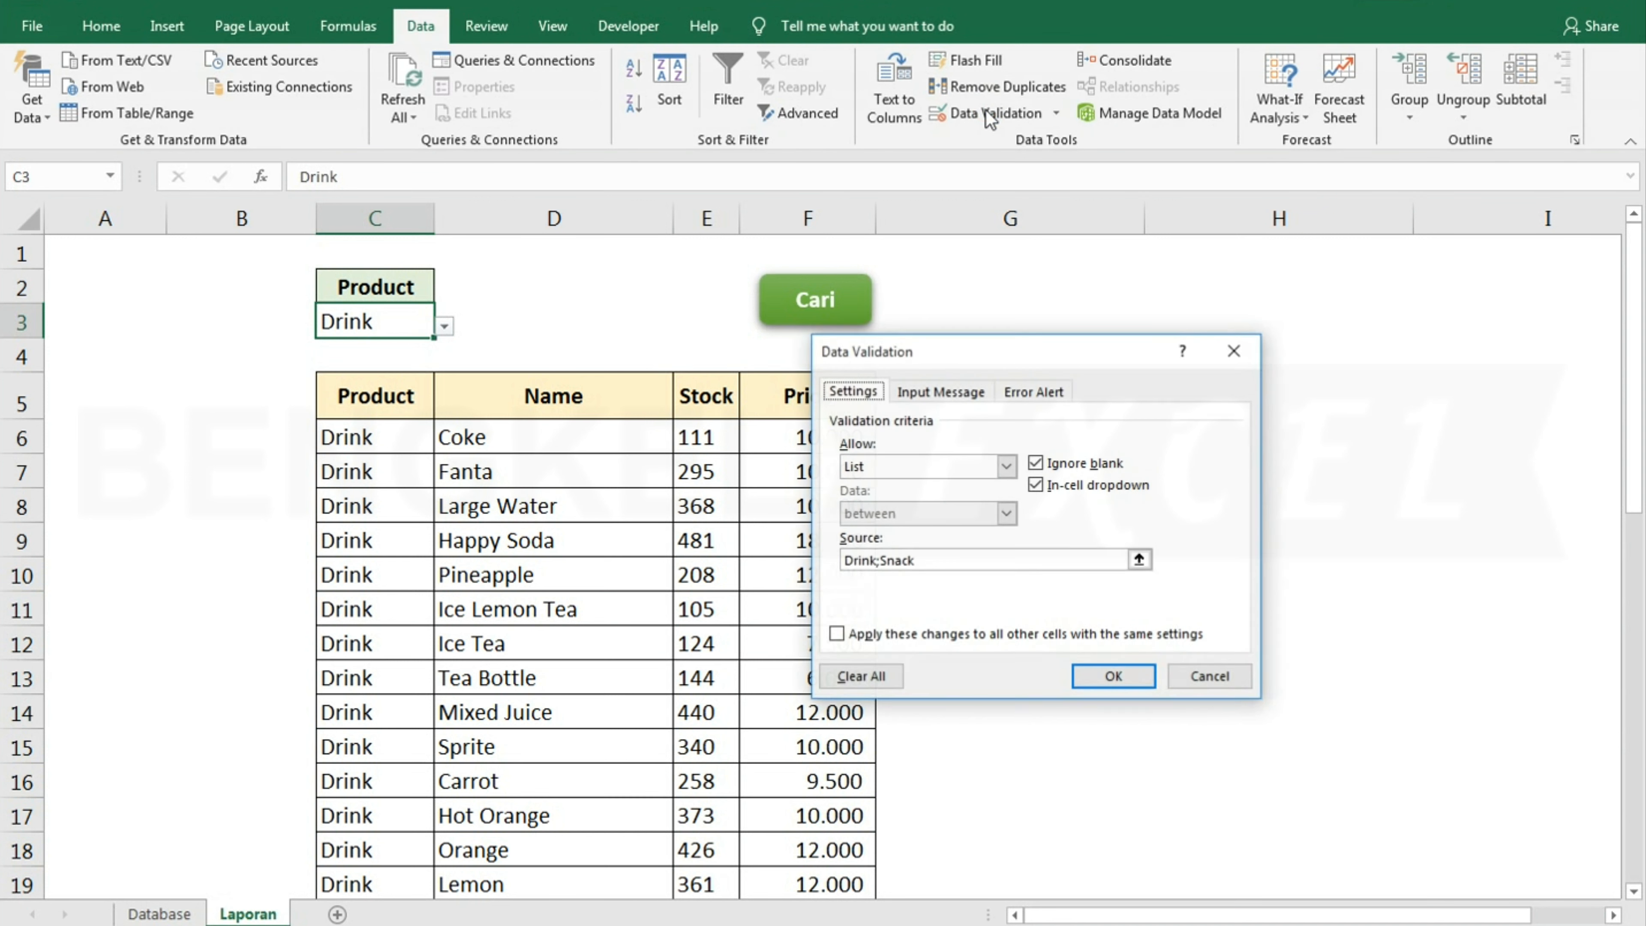
{"action": "left_click", "coordinate": [927, 562]}
{"action": "type", "text": ";Food"}
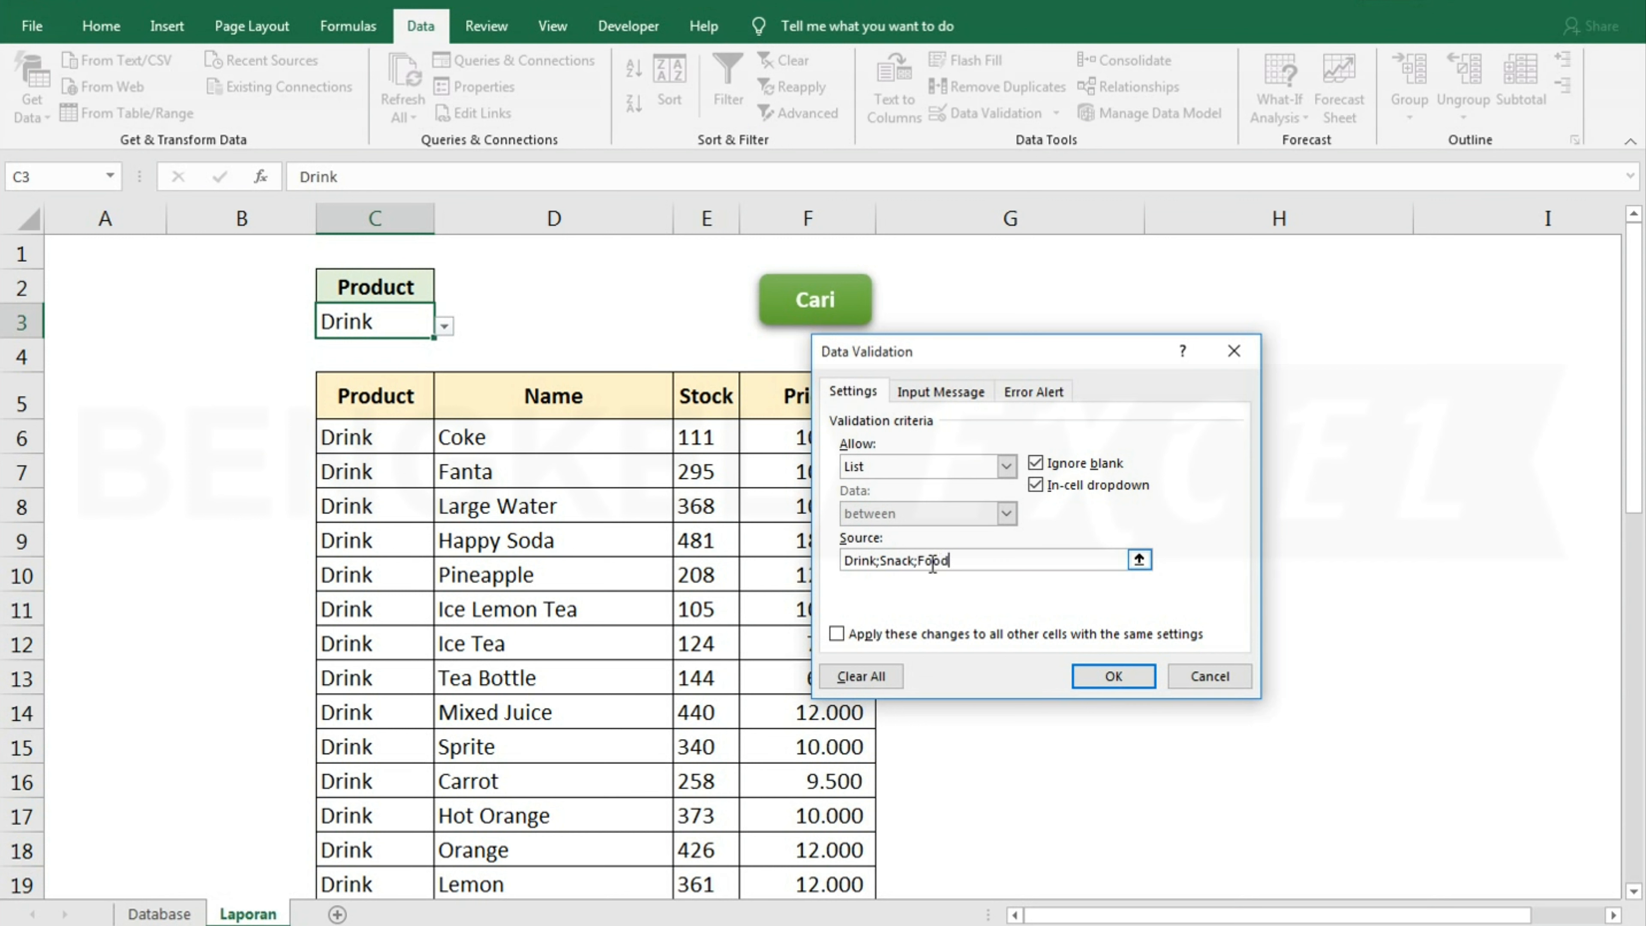
{"action": "left_click", "coordinate": [1111, 680]}
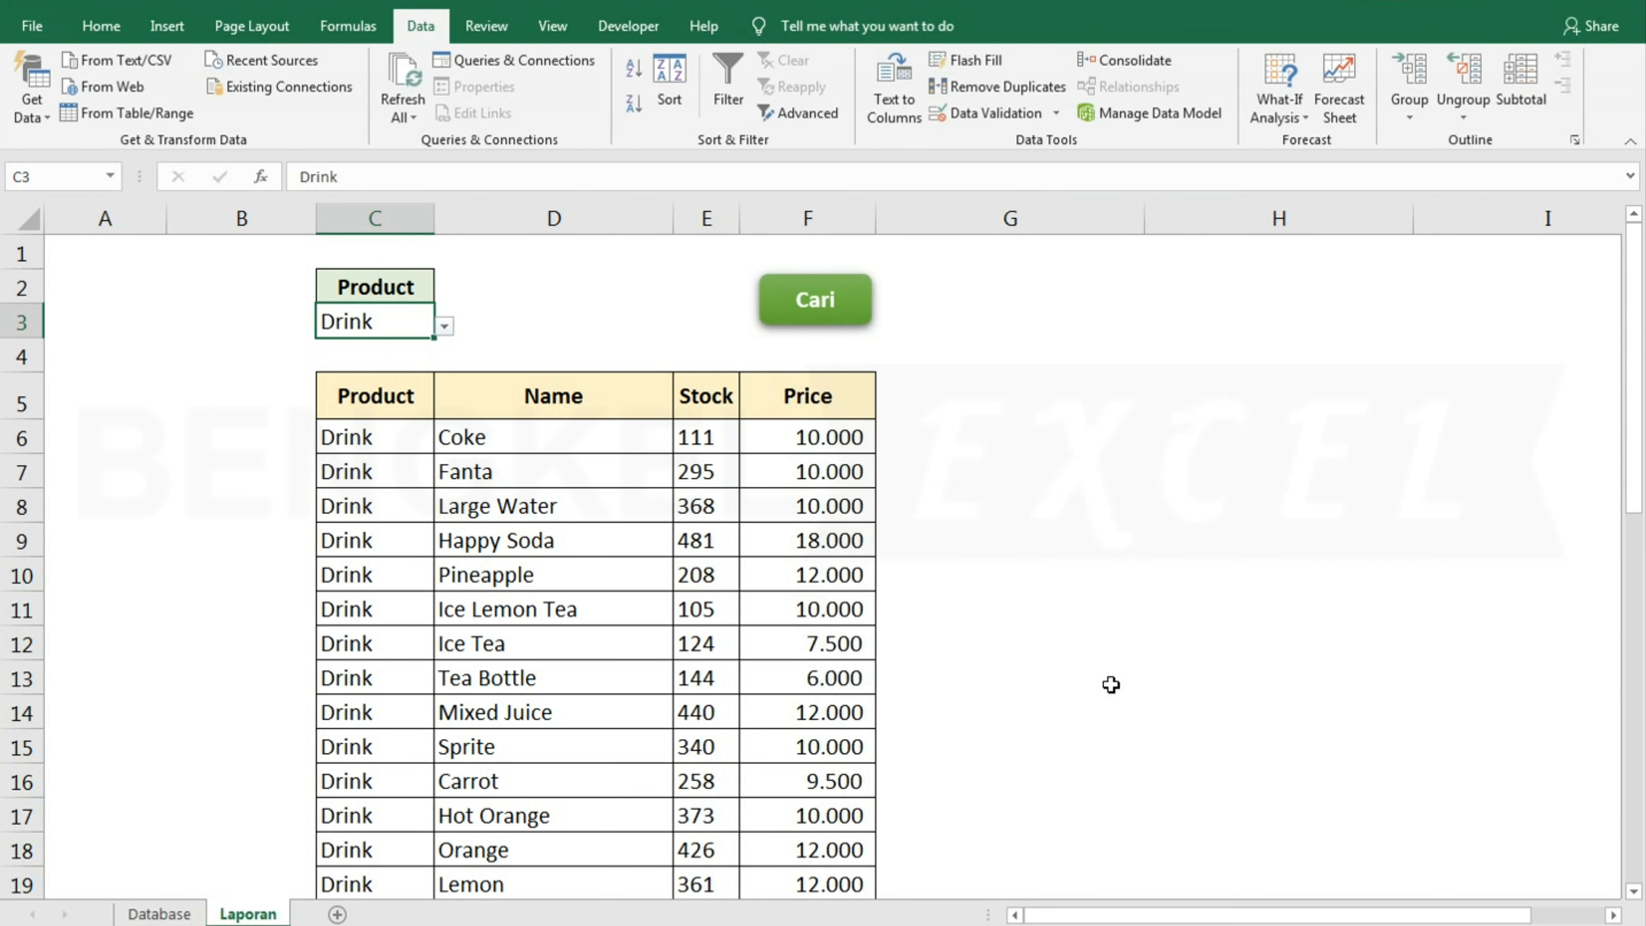
- Choose Food as the Product criterion in C3 and run the Cari search to list the matching products
{"action": "left_click", "coordinate": [443, 326]}
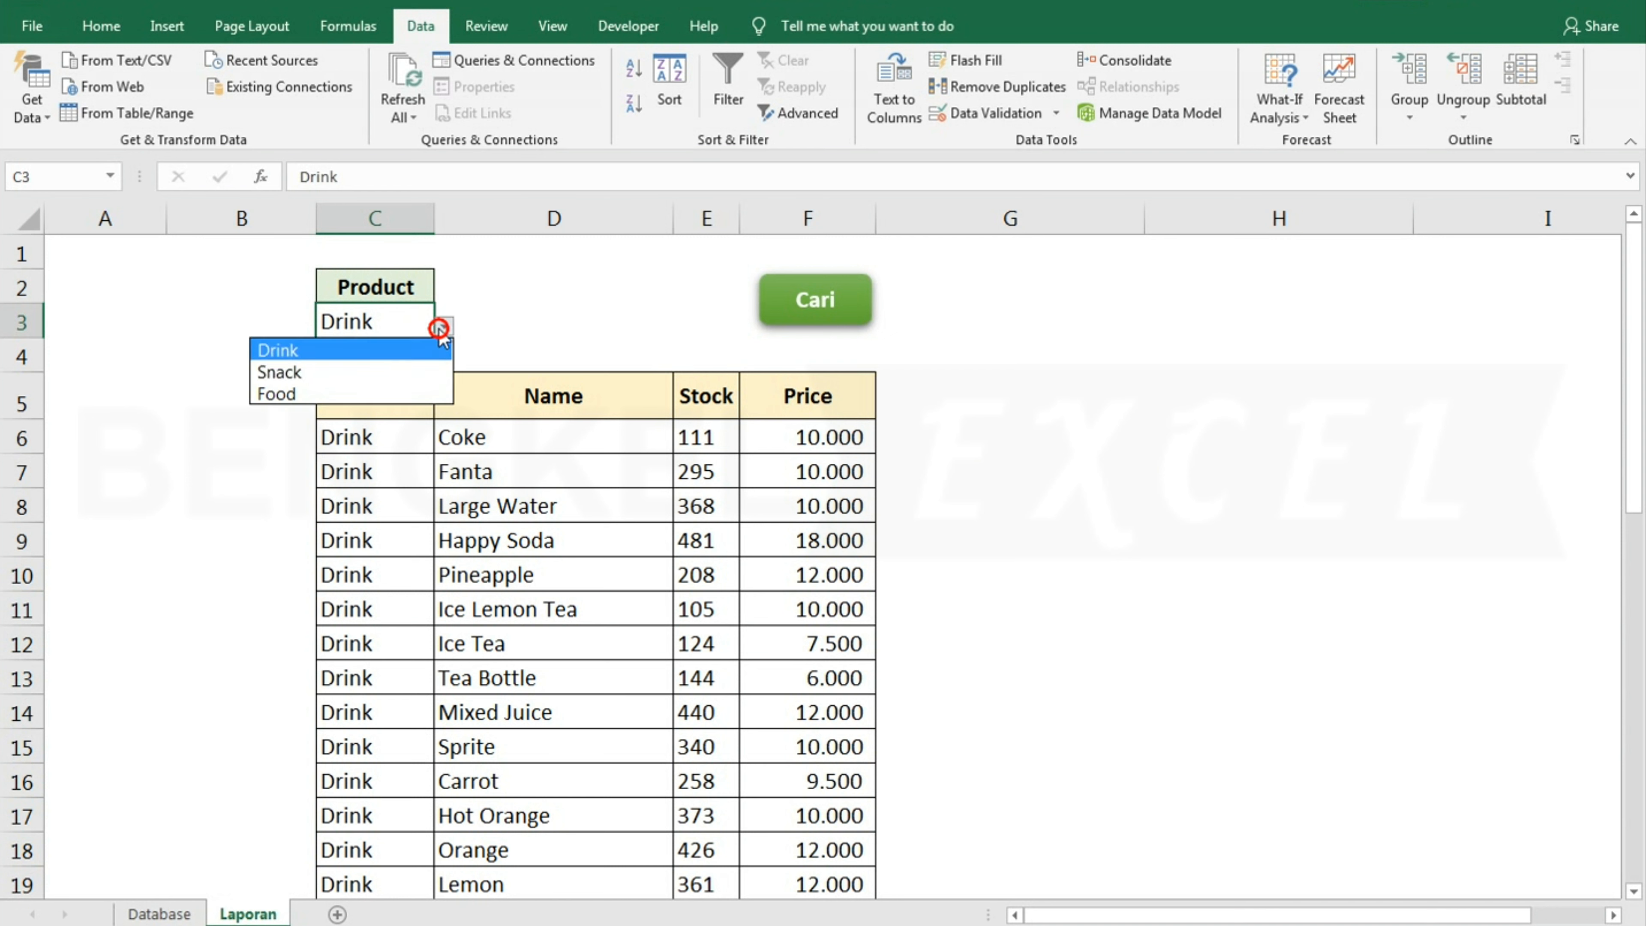
{"action": "left_click", "coordinate": [322, 393]}
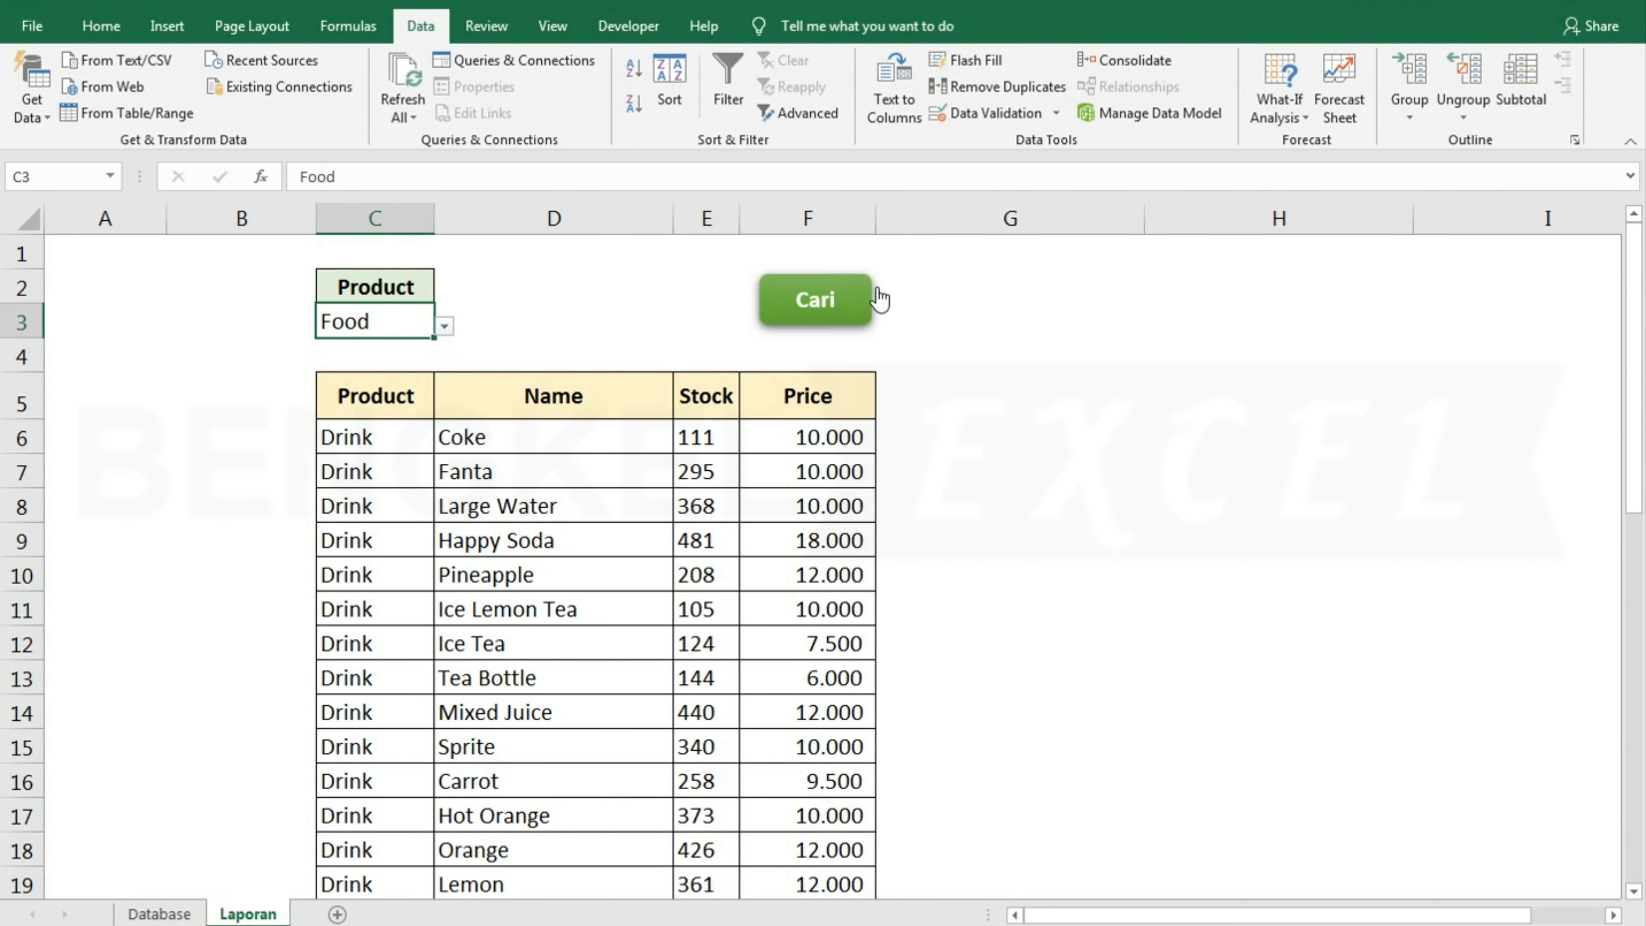
{"action": "left_click", "coordinate": [836, 301]}
{"action": "scroll", "coordinate": [480, 542], "scroll_direction": "down", "scroll_amount": 1}
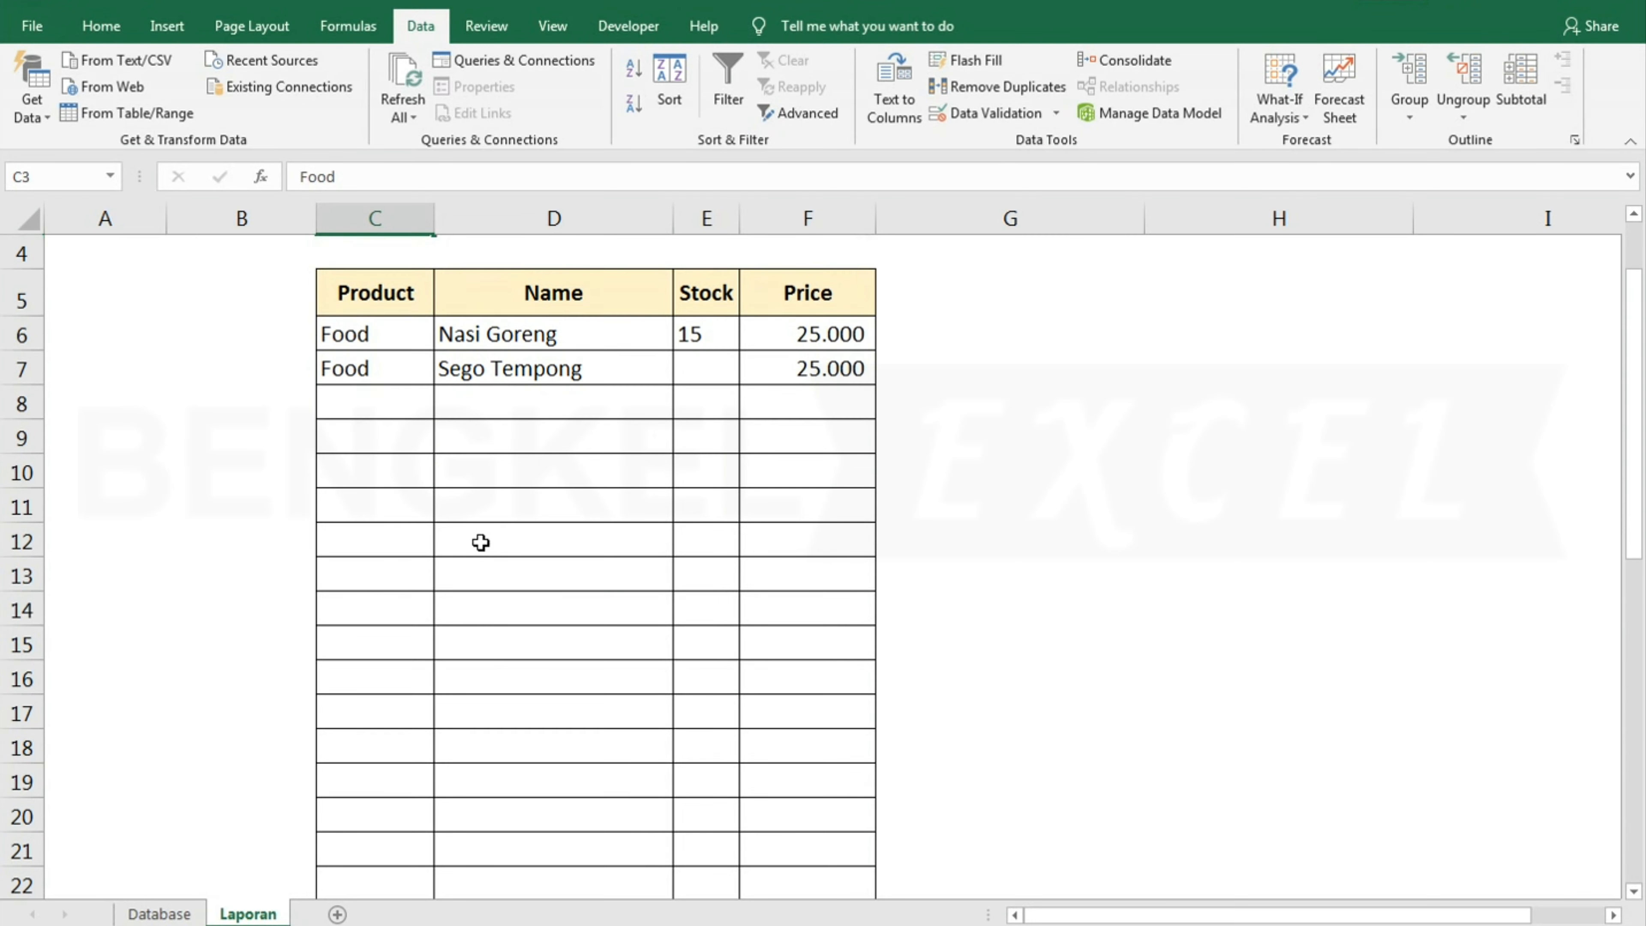
{"action": "scroll", "coordinate": [480, 542], "scroll_direction": "up", "scroll_amount": 1}
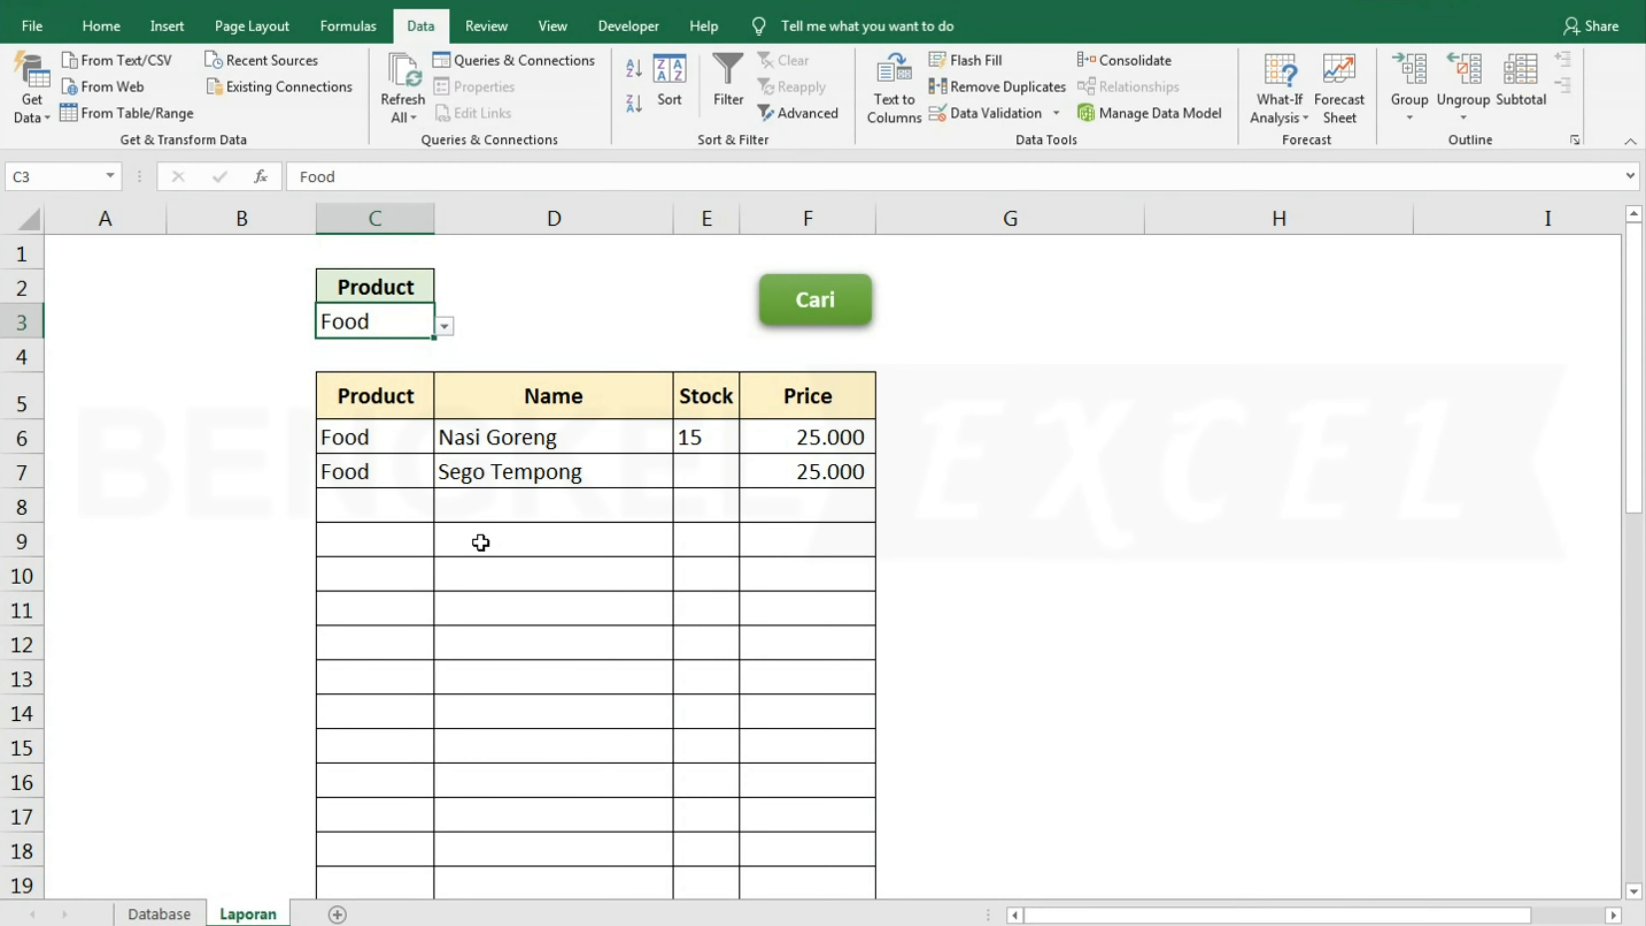
- Set the Product criterion in C3 to Drink, change it to Snack, and run the Cari search for the Snack products
{"action": "left_click", "coordinate": [439, 328]}
{"action": "left_click", "coordinate": [434, 350]}
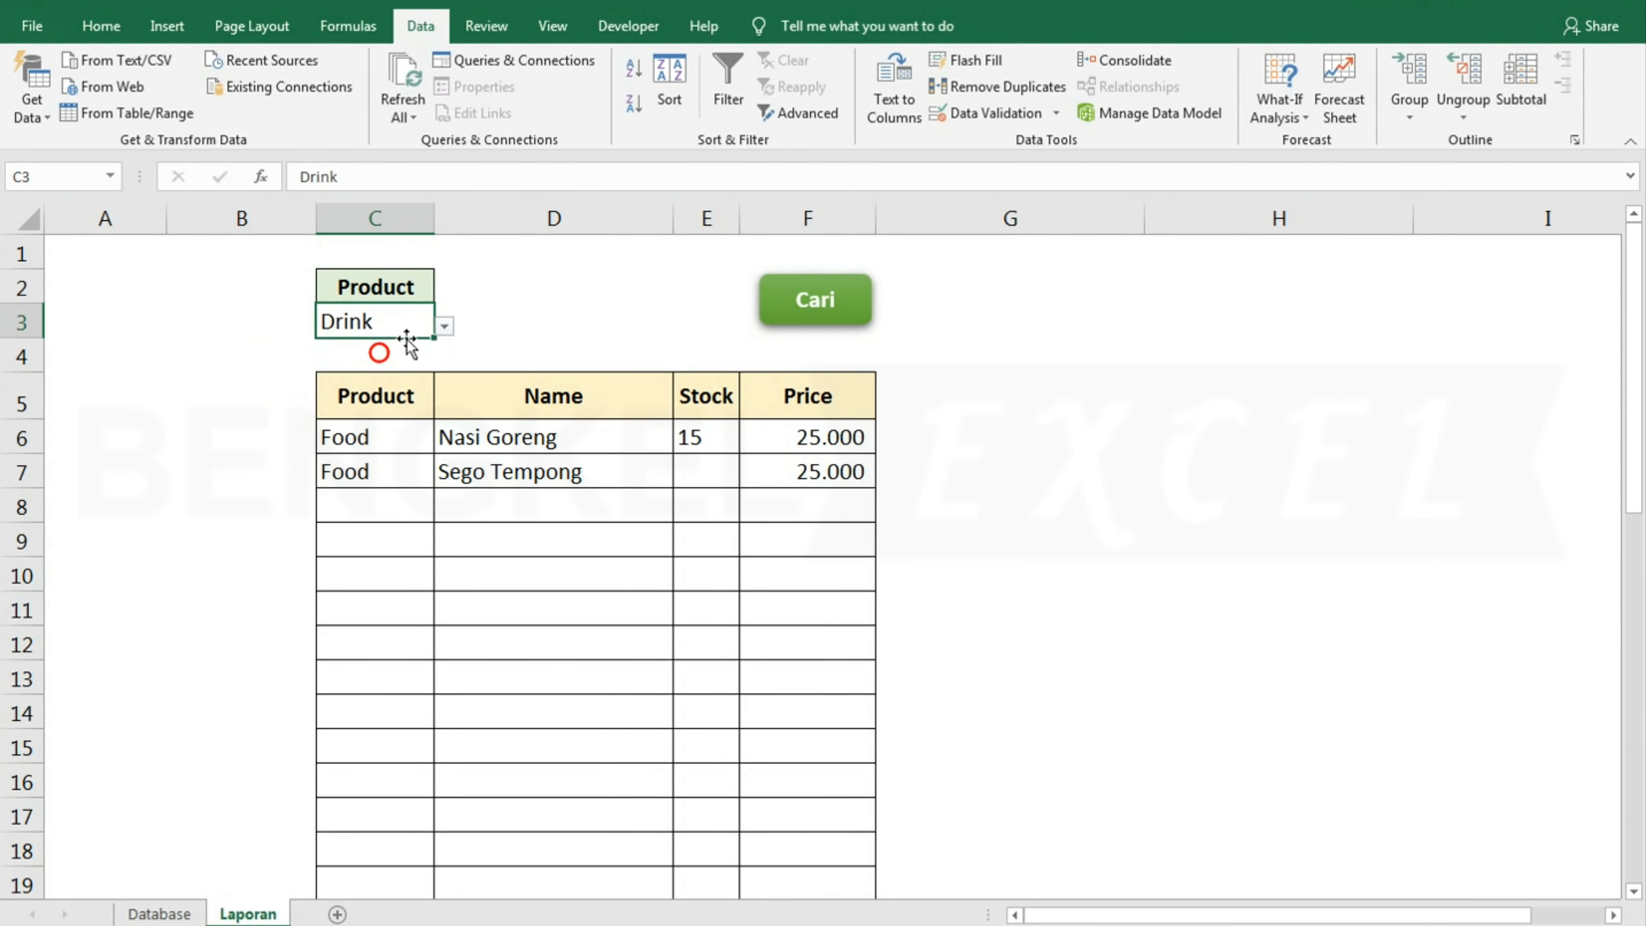
{"action": "left_click", "coordinate": [444, 325]}
{"action": "left_click", "coordinate": [349, 372]}
{"action": "left_click", "coordinate": [835, 305]}
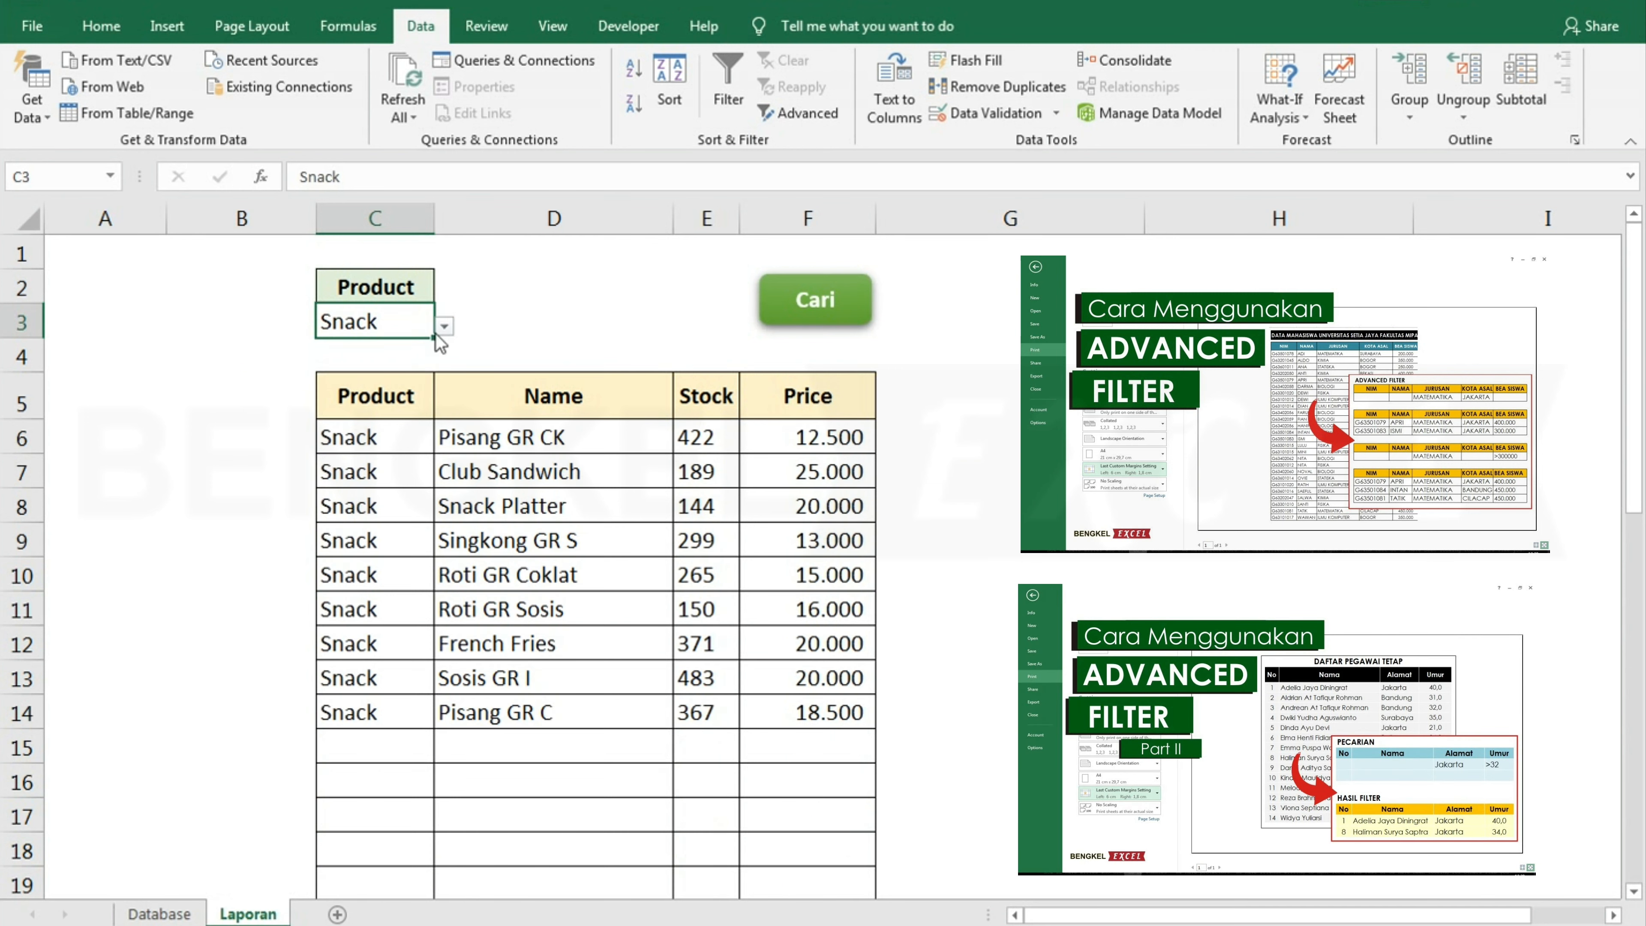
- Run the Cari search with the Product criterion in C3 set to Food, and again with it set to Drink
{"action": "left_click", "coordinate": [444, 325]}
{"action": "left_click", "coordinate": [370, 389]}
{"action": "left_click", "coordinate": [812, 301]}
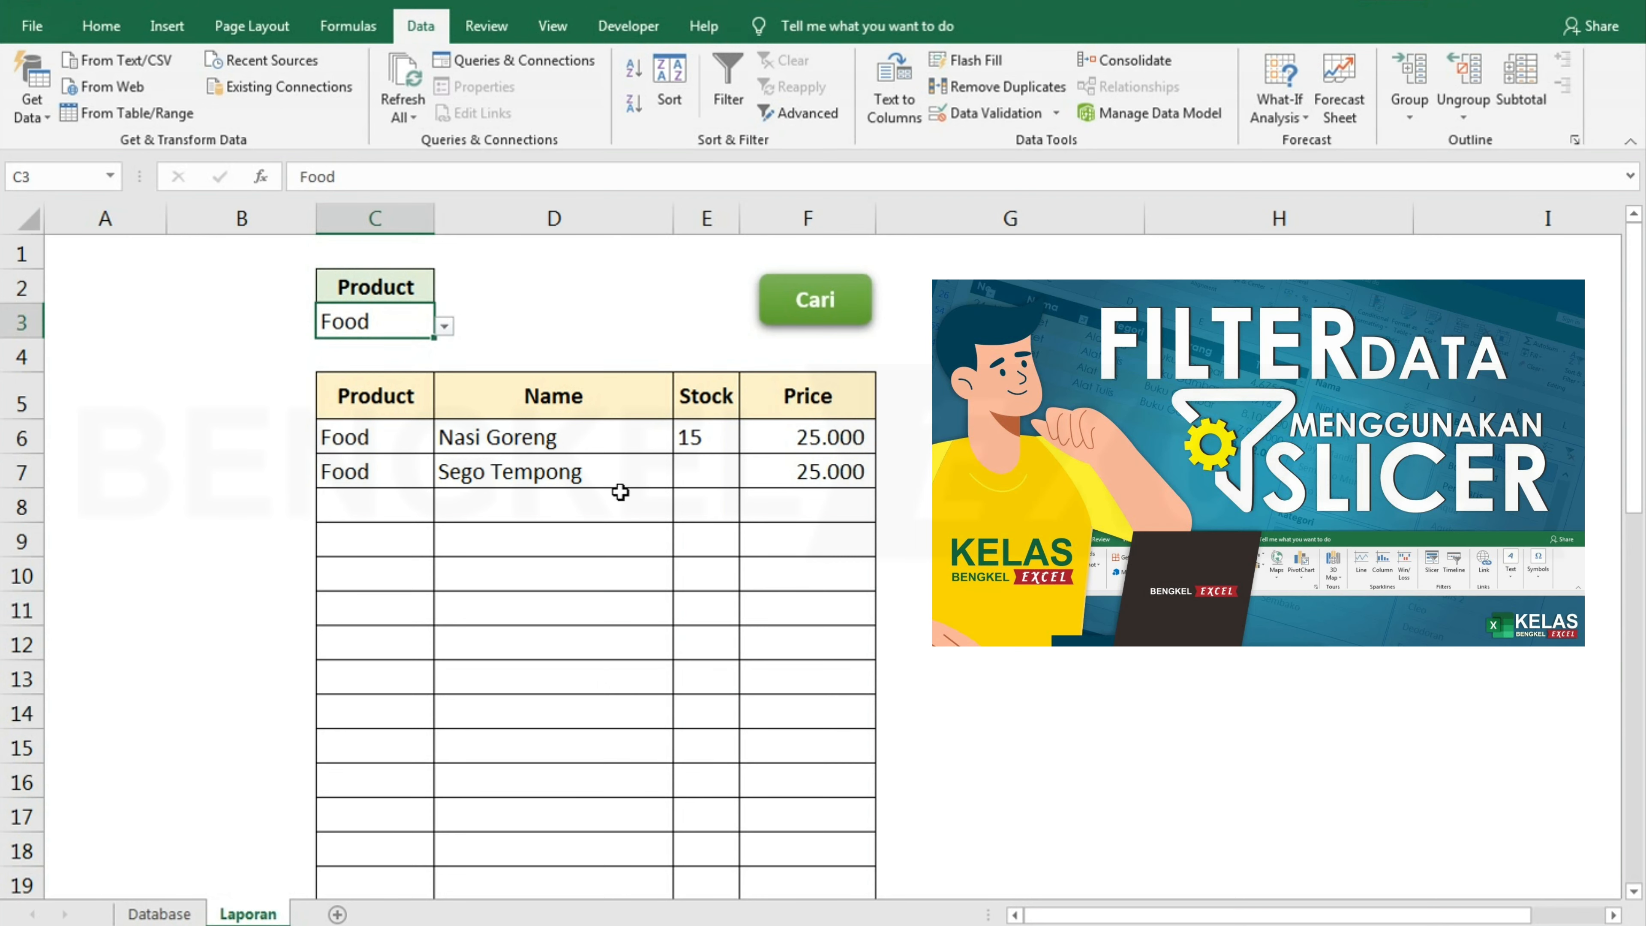
{"action": "left_click", "coordinate": [443, 329]}
{"action": "left_click", "coordinate": [379, 351]}
{"action": "left_click", "coordinate": [826, 288]}
- Run the Cari search with the Product criterion in C3 set to Snack, and again with it set to Food
{"action": "left_click", "coordinate": [445, 325]}
{"action": "left_click", "coordinate": [347, 372]}
{"action": "left_click", "coordinate": [832, 299]}
{"action": "left_click", "coordinate": [444, 327]}
{"action": "left_click", "coordinate": [360, 389]}
{"action": "left_click", "coordinate": [807, 308]}
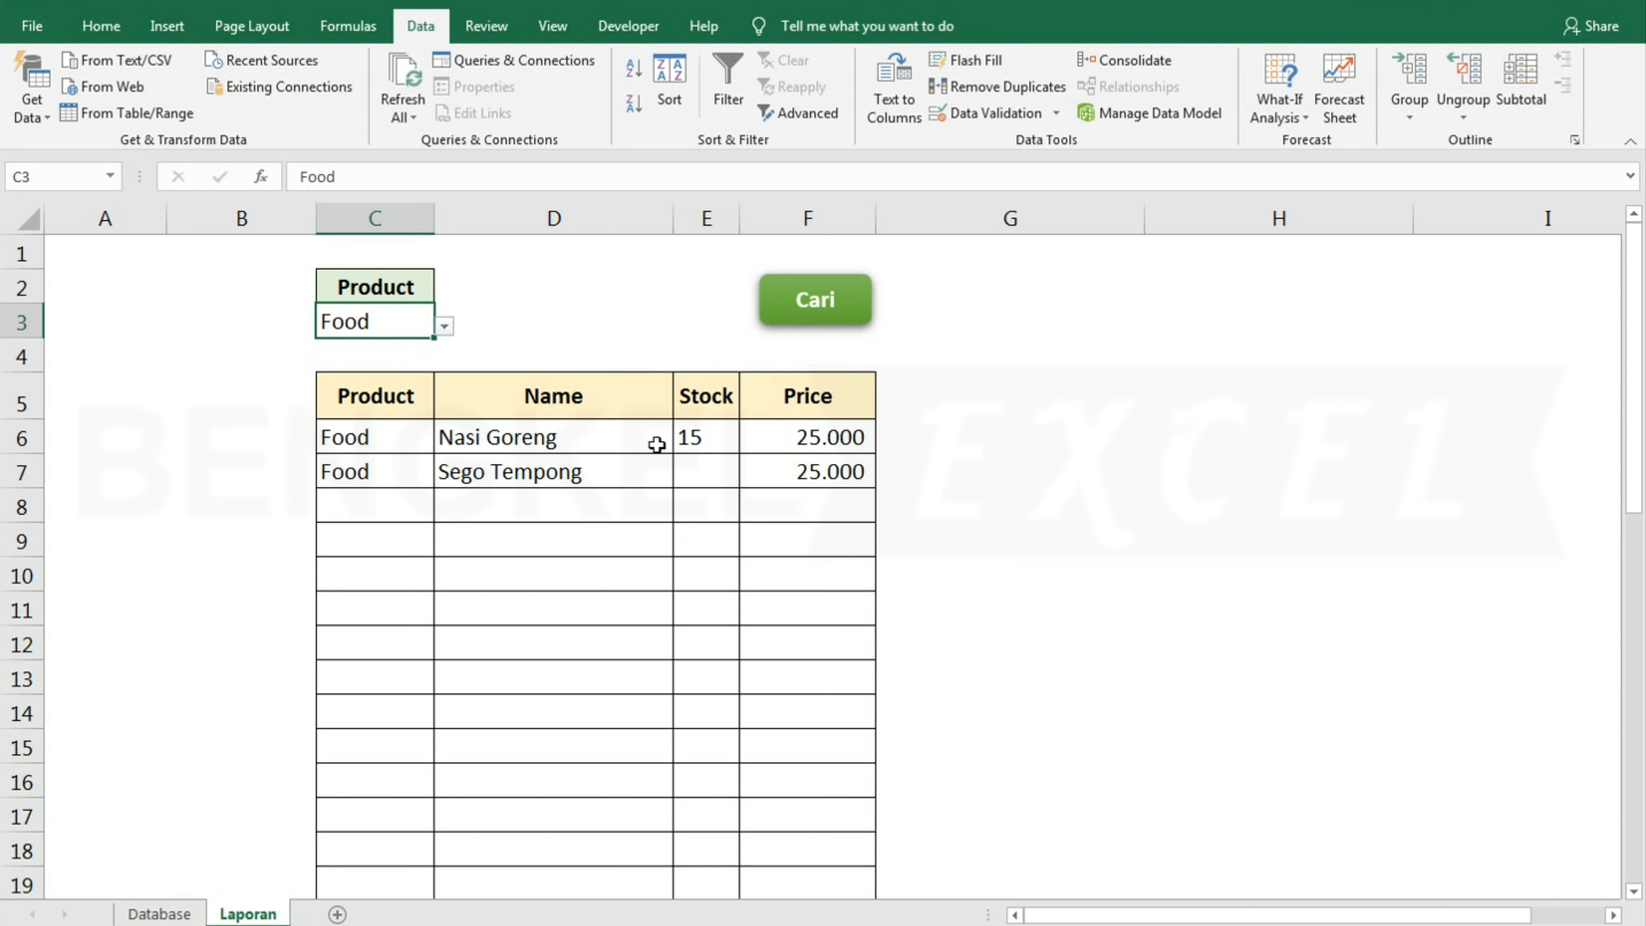
- Test the Cari search with Drink as the Product criterion in C3, and repeat it with Snack
{"action": "left_click", "coordinate": [441, 328]}
{"action": "left_click", "coordinate": [382, 351]}
{"action": "left_click", "coordinate": [826, 288]}
{"action": "left_click", "coordinate": [443, 327]}
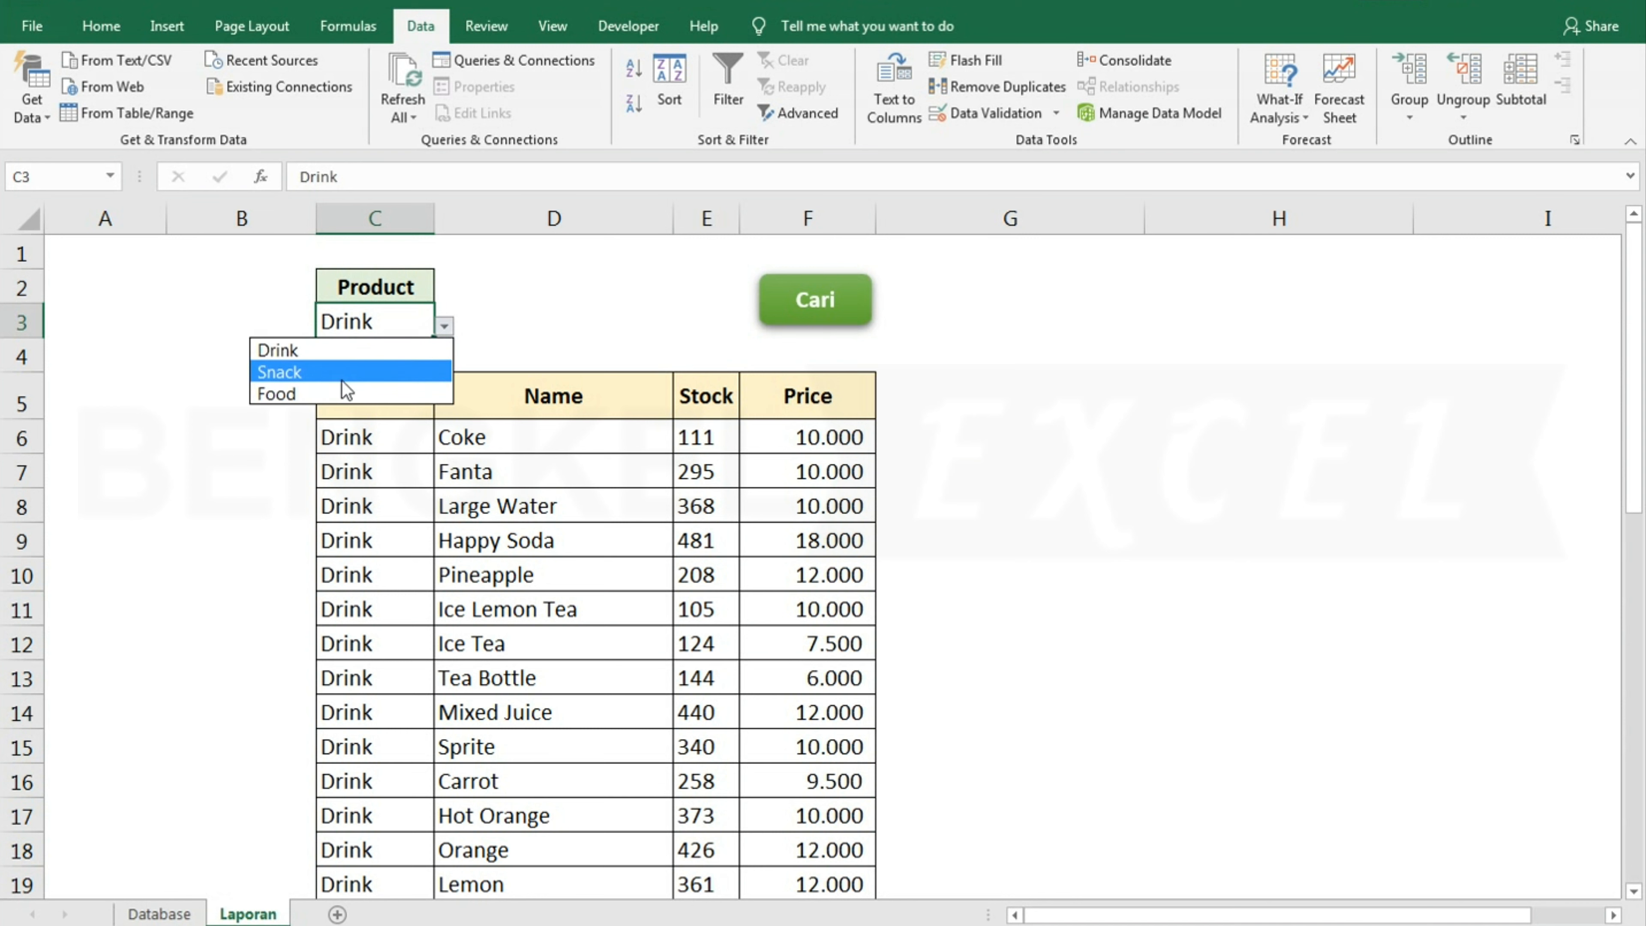
{"action": "left_click", "coordinate": [342, 375]}
{"action": "left_click", "coordinate": [832, 300]}
- List the Food products with the Cari search, and repeat the search with Drink as the Product criterion in C3
{"action": "left_click", "coordinate": [444, 326]}
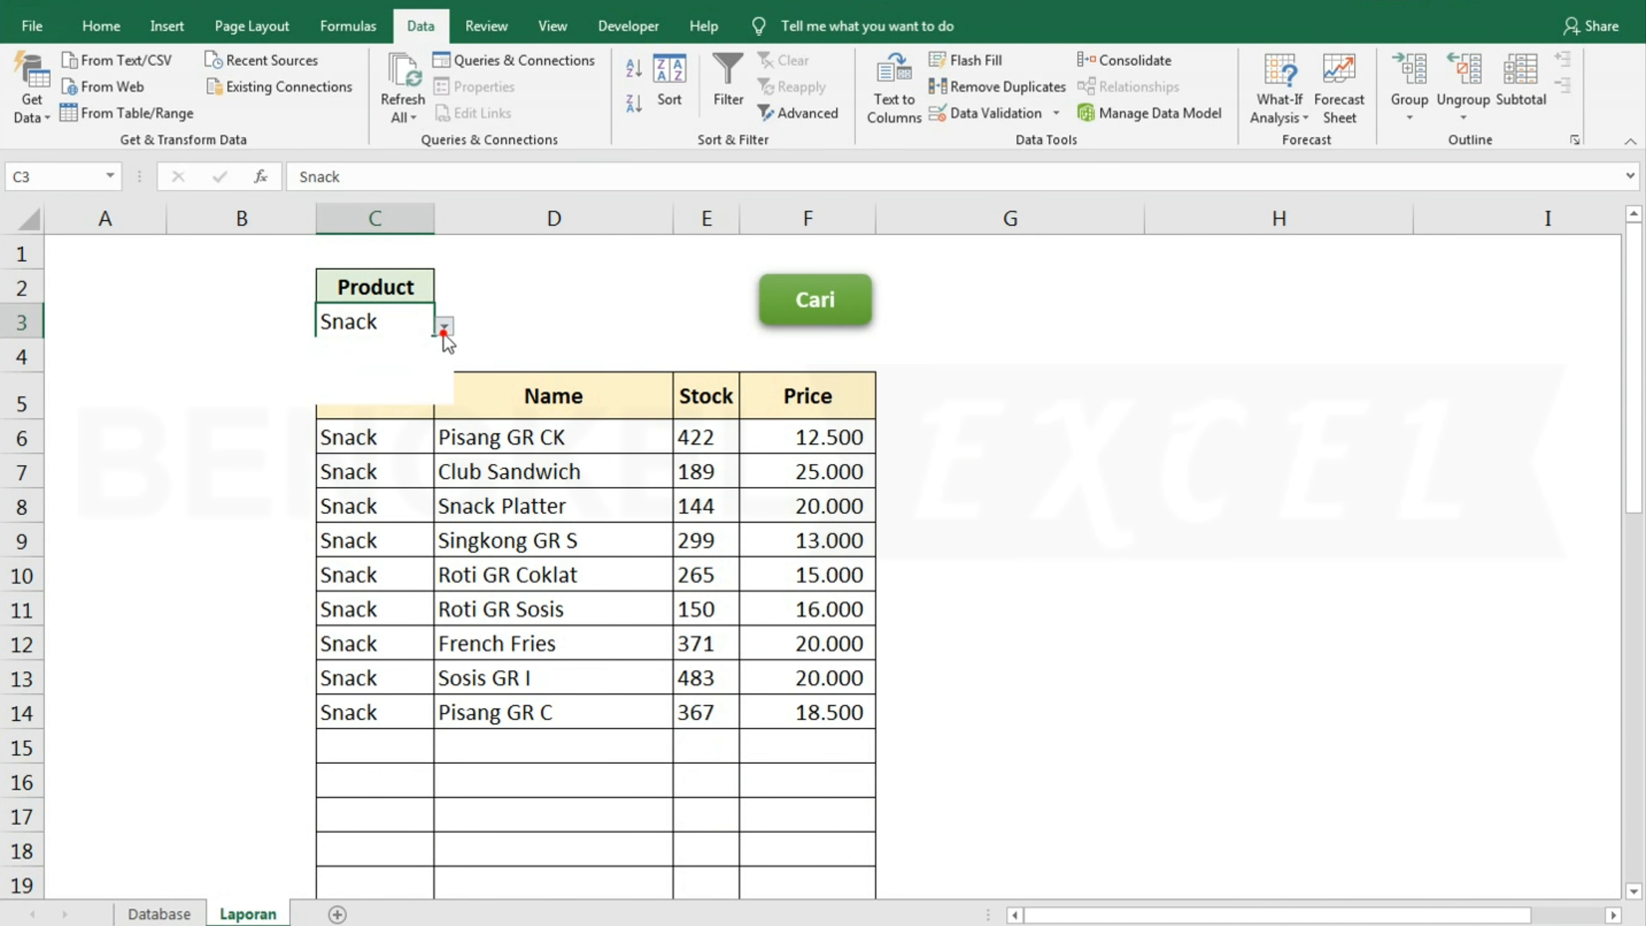
{"action": "left_click", "coordinate": [360, 391]}
{"action": "left_click", "coordinate": [807, 308]}
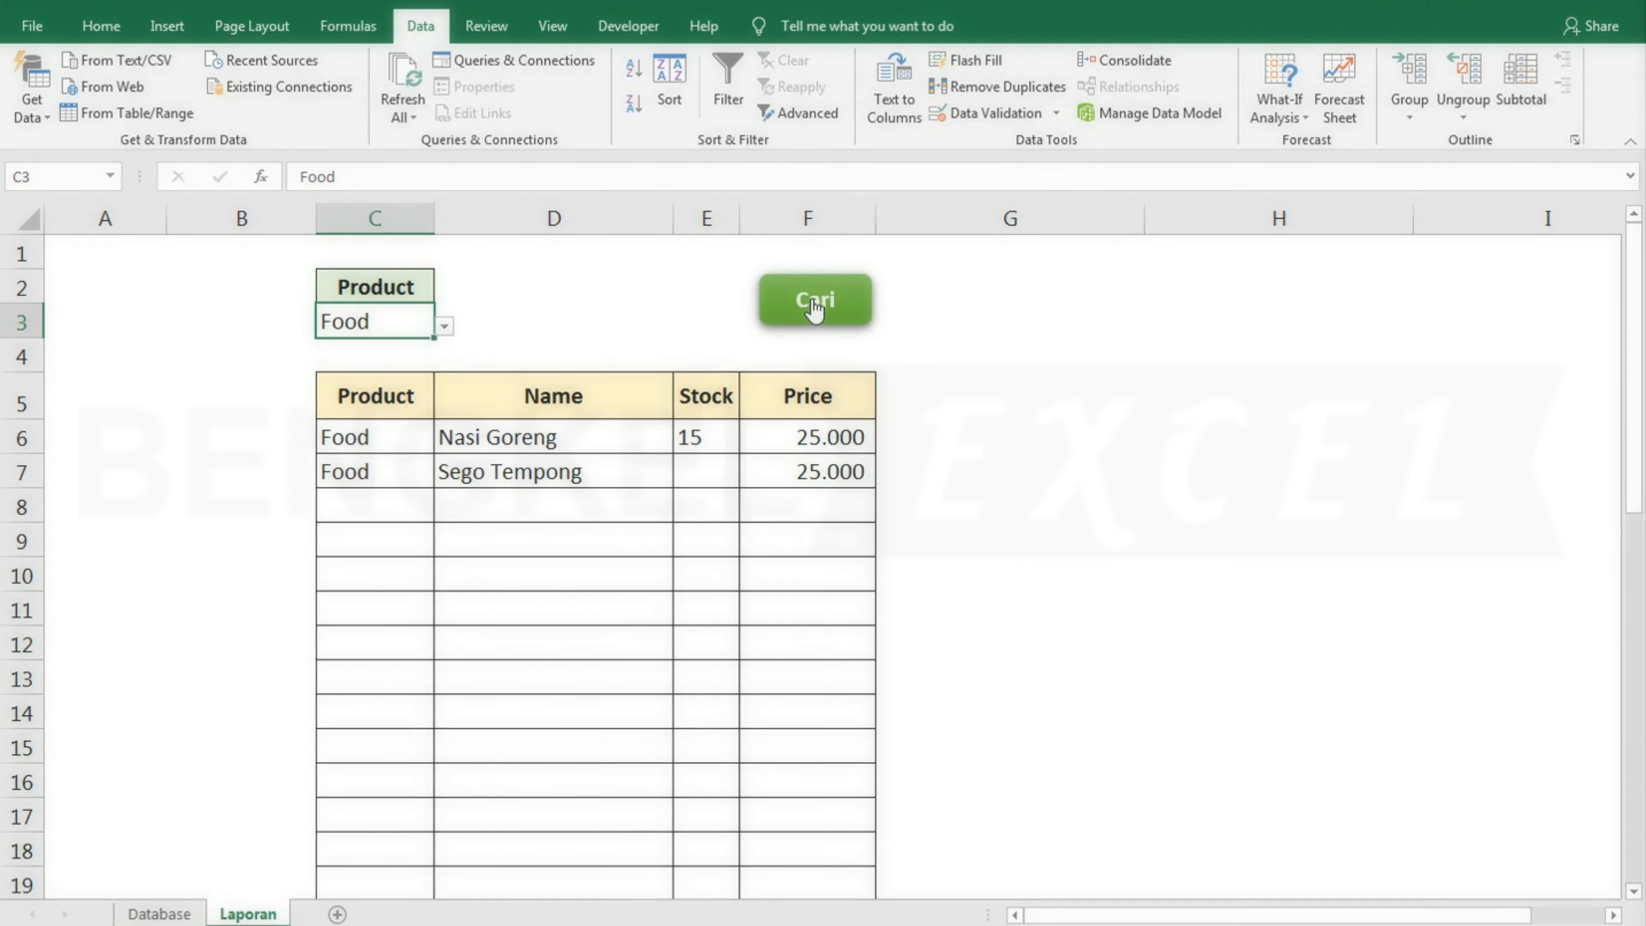
{"action": "left_click", "coordinate": [445, 327]}
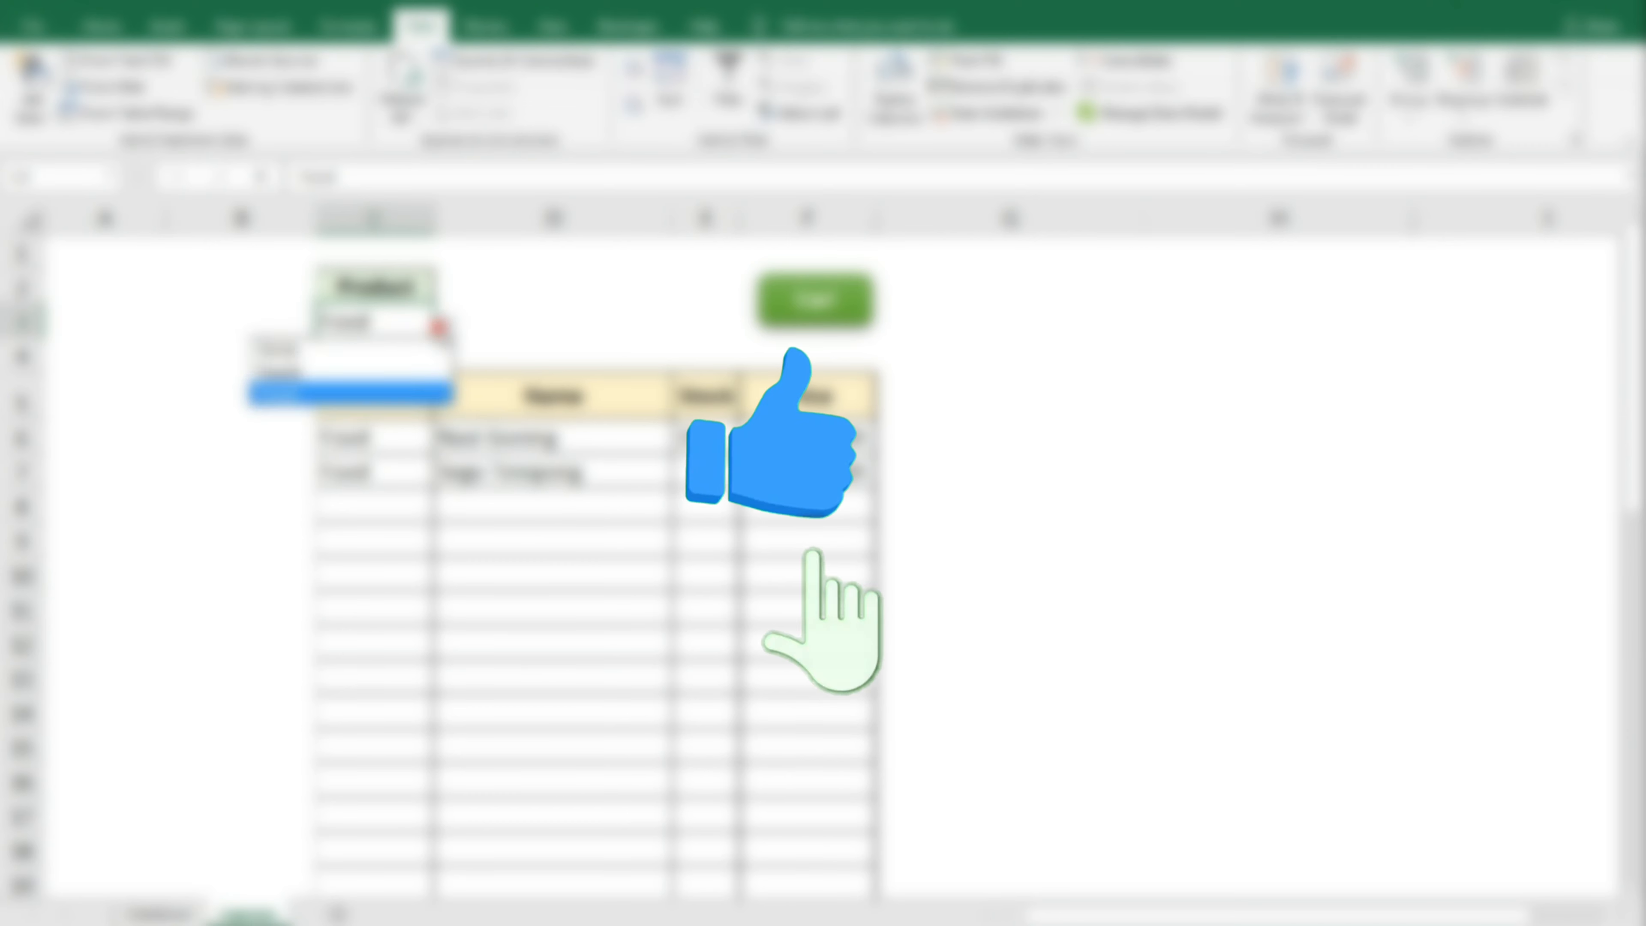
{"action": "left_click", "coordinate": [380, 352]}
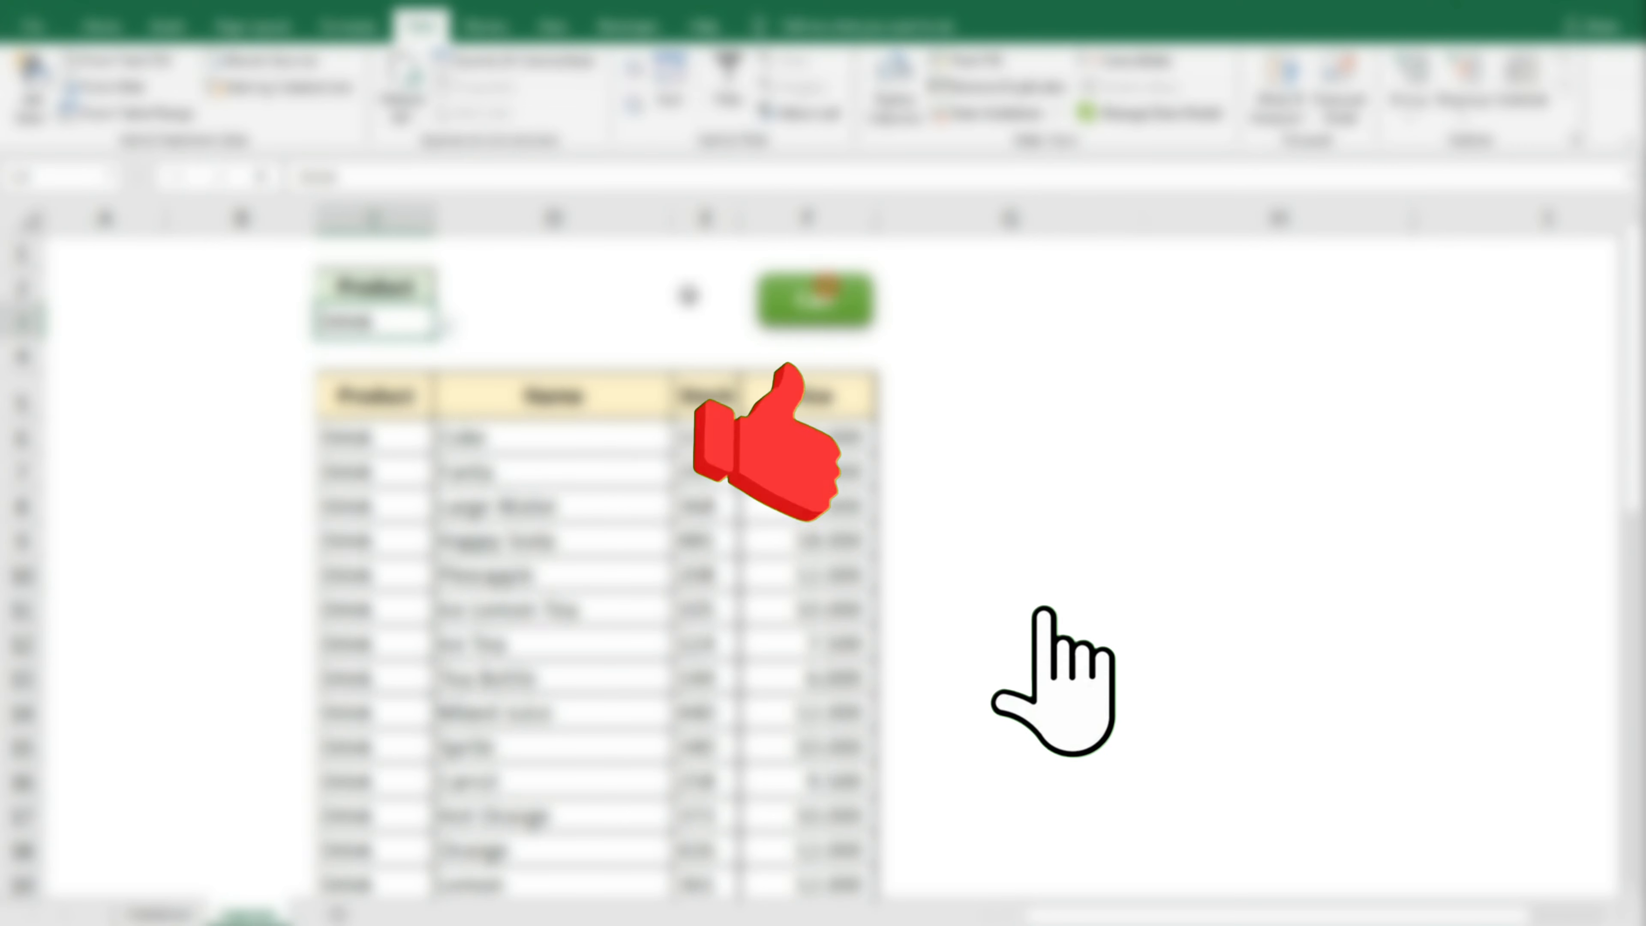